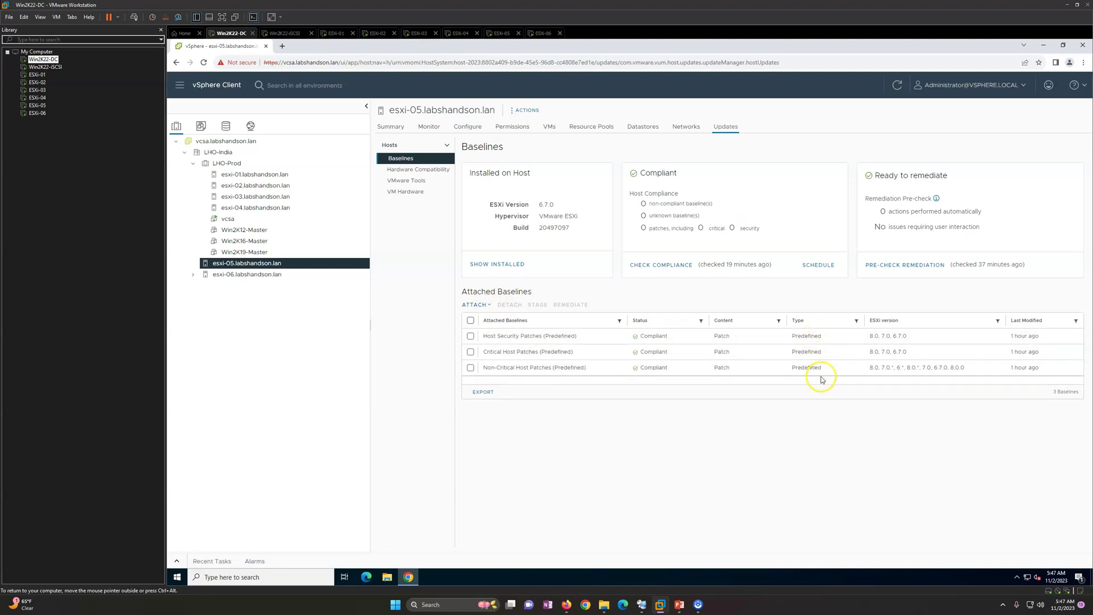
# - Switch to the vSphere Client in its own browser window and open Lifecycle Manager
pyautogui.click(248, 276)
pyautogui.click(263, 265)
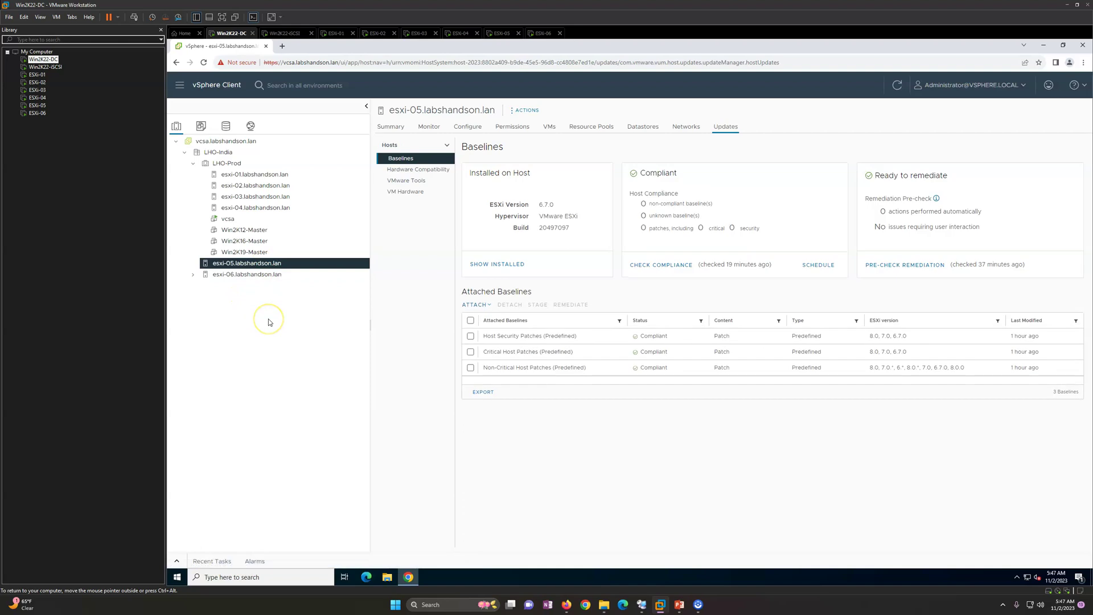
pyautogui.click(235, 18)
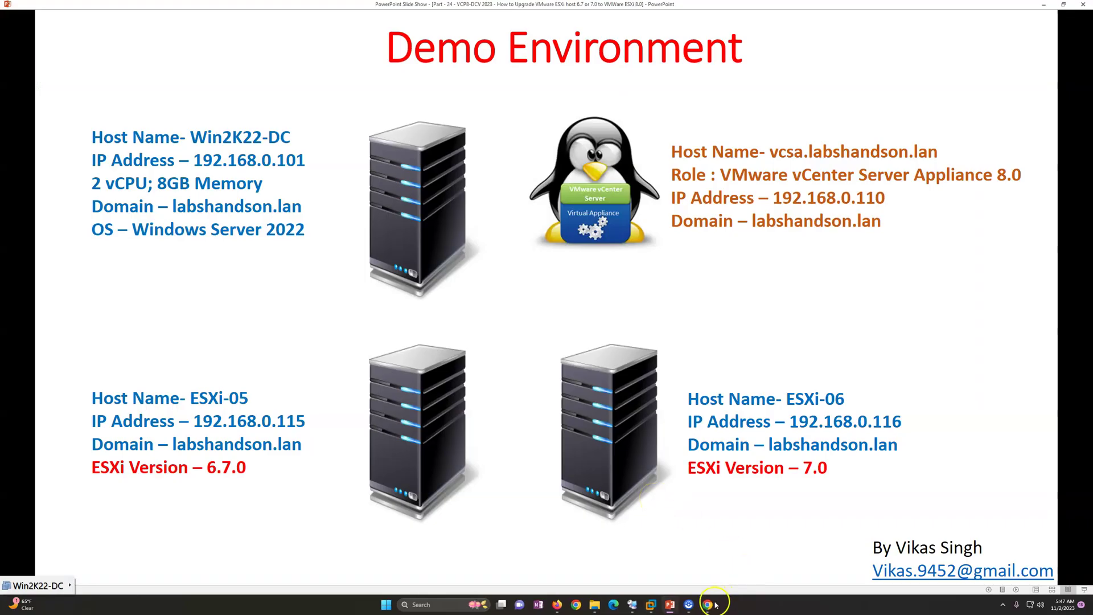
pyautogui.click(715, 604)
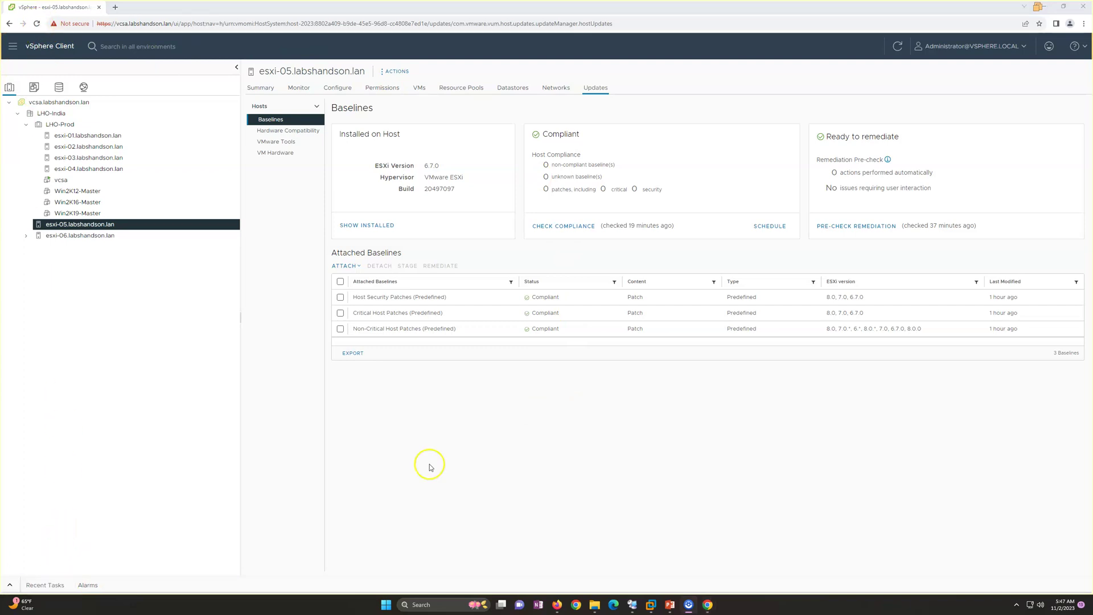
pyautogui.click(14, 48)
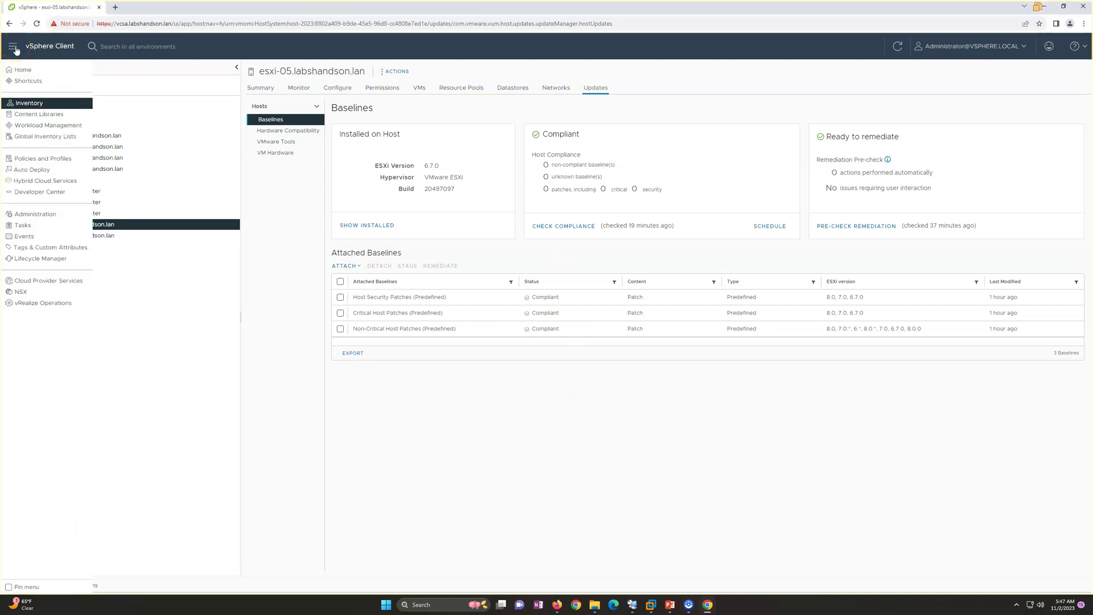
pyautogui.click(41, 259)
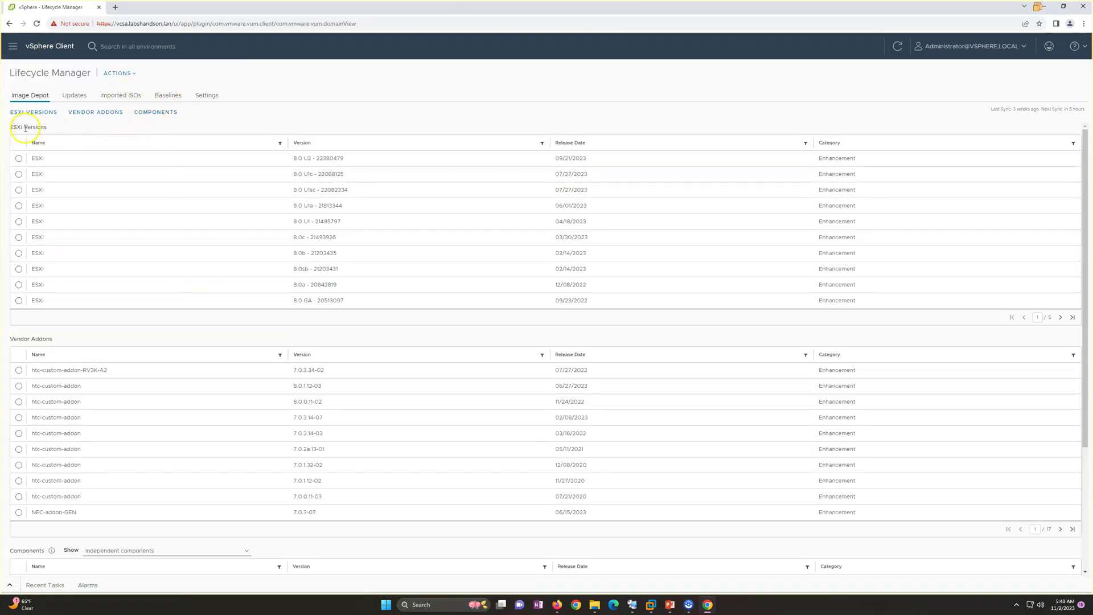
# - Examine the image depot's ESXi versions, the details of ESXi 8.0 U2 - 22380479, the vendor addons and the components
pyautogui.moveTo(15, 127); pyautogui.dragTo(89, 135)
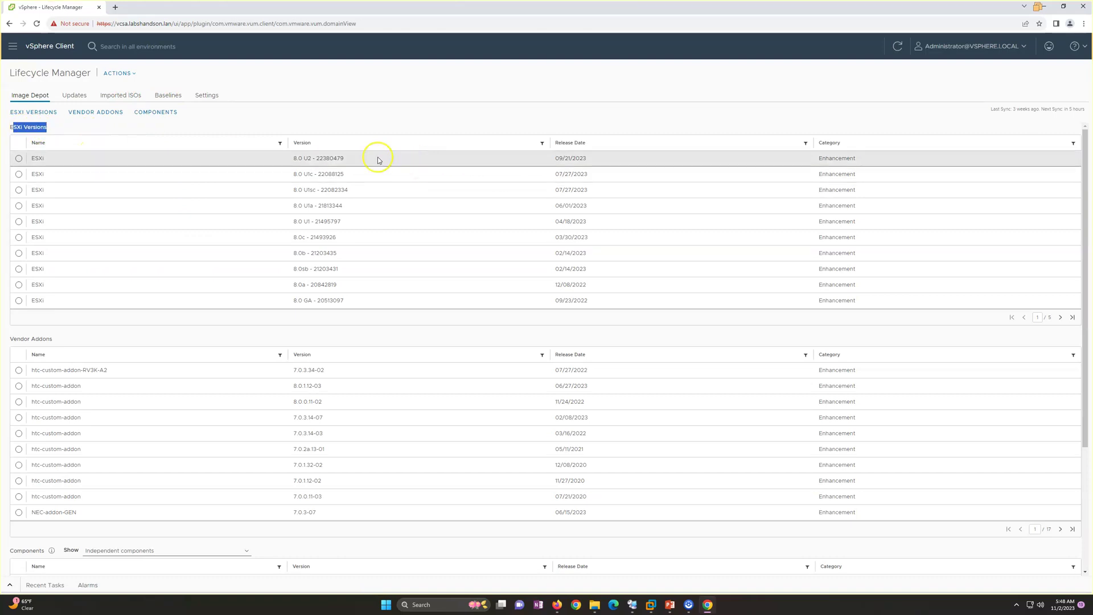
pyautogui.click(541, 161)
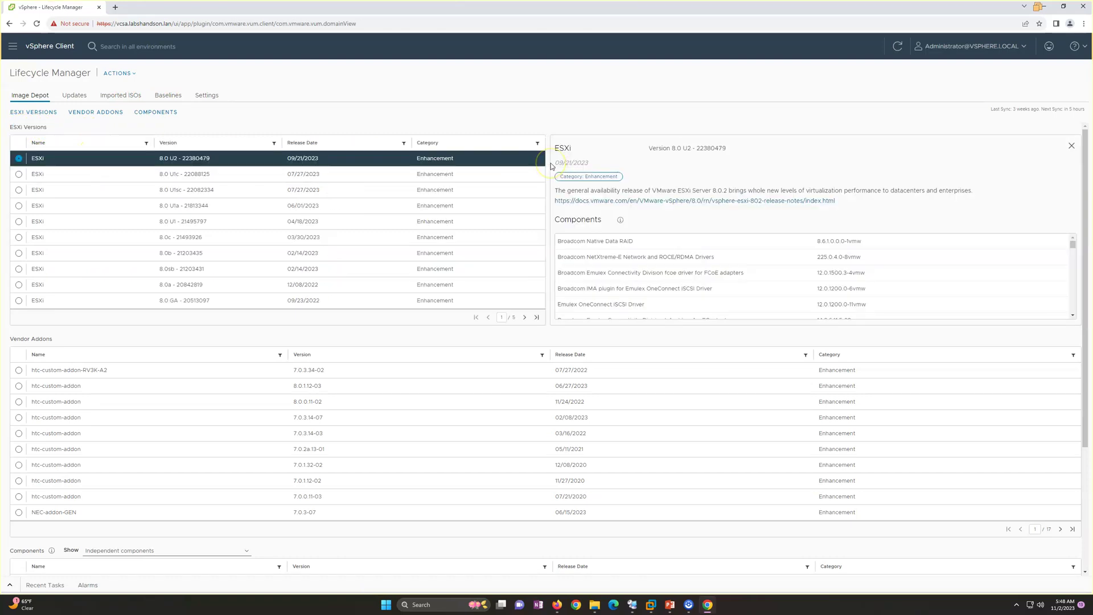
pyautogui.click(1072, 146)
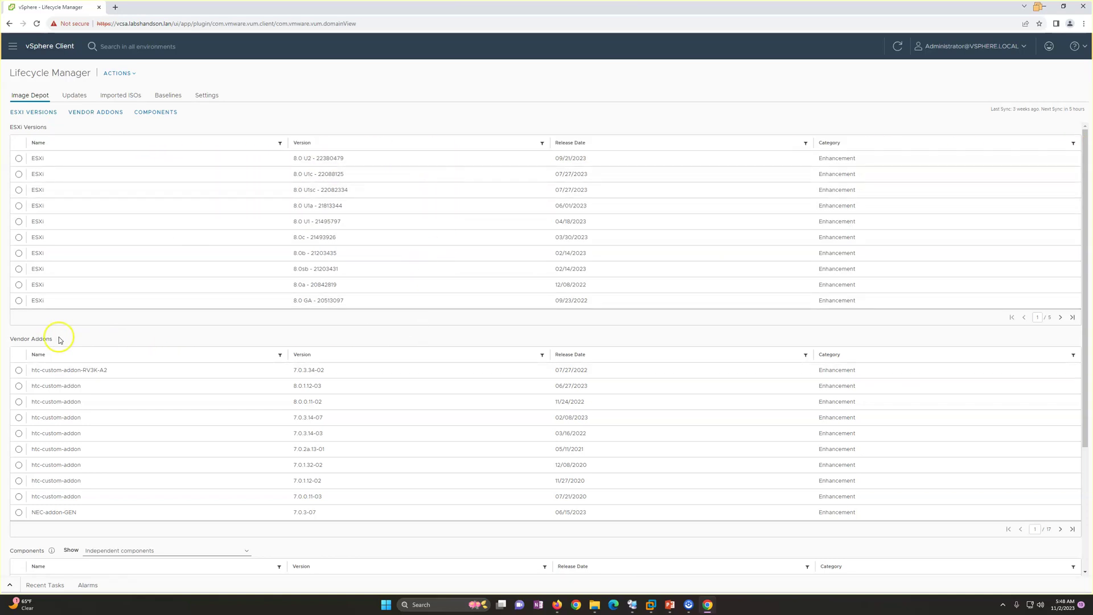
pyautogui.scroll(-3, 454, 419)
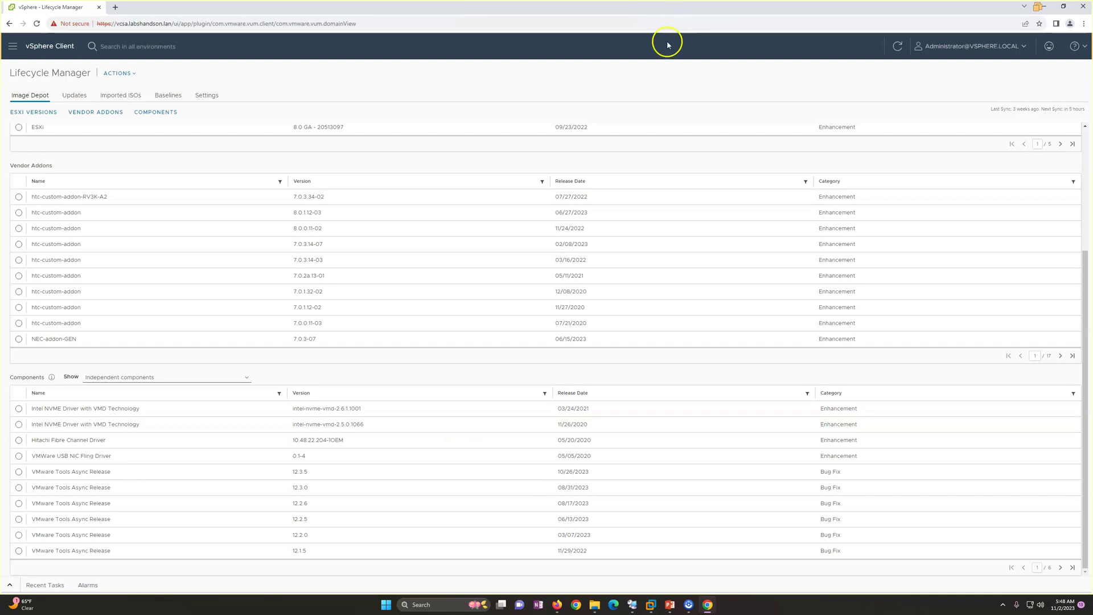
pyautogui.scroll(3, 183, 147)
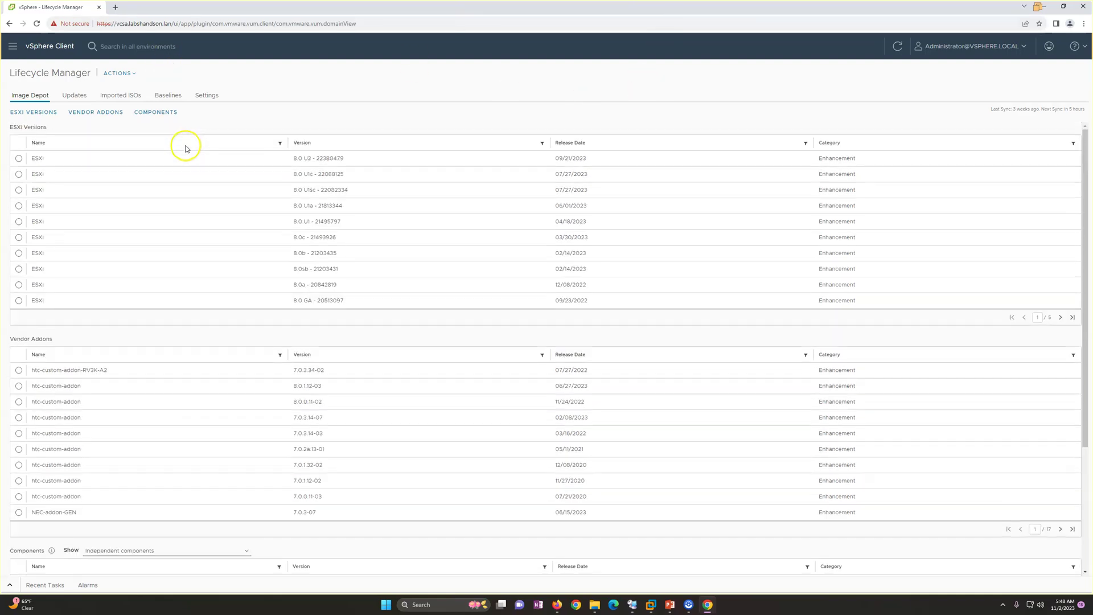
# - Look over the imported ISOs, the baselines with their creation options, and the updates list in Lifecycle Manager
pyautogui.click(115, 96)
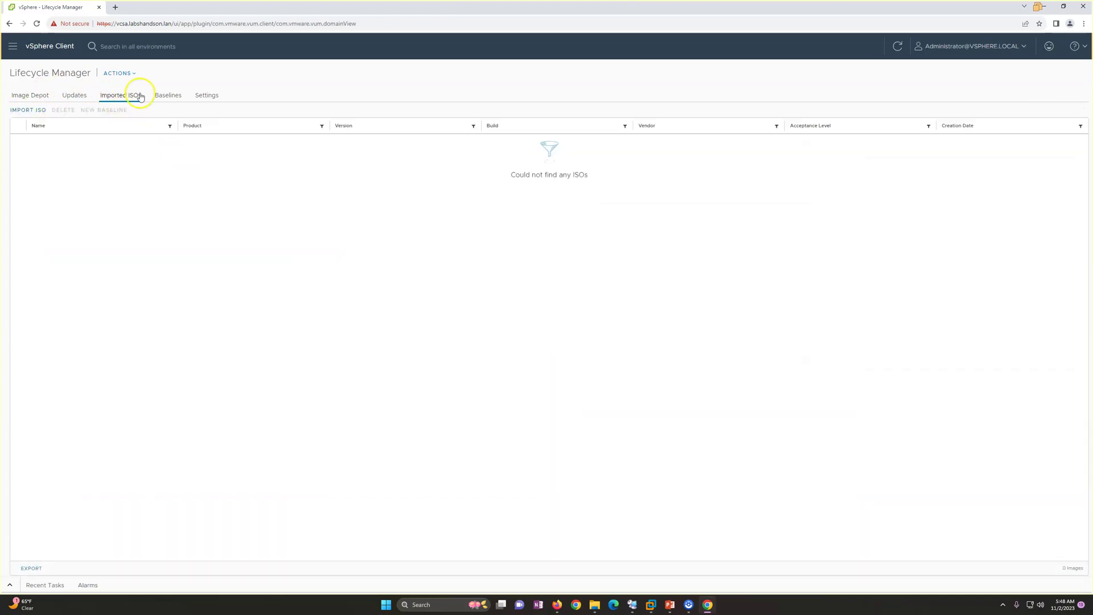
pyautogui.click(165, 96)
pyautogui.click(19, 113)
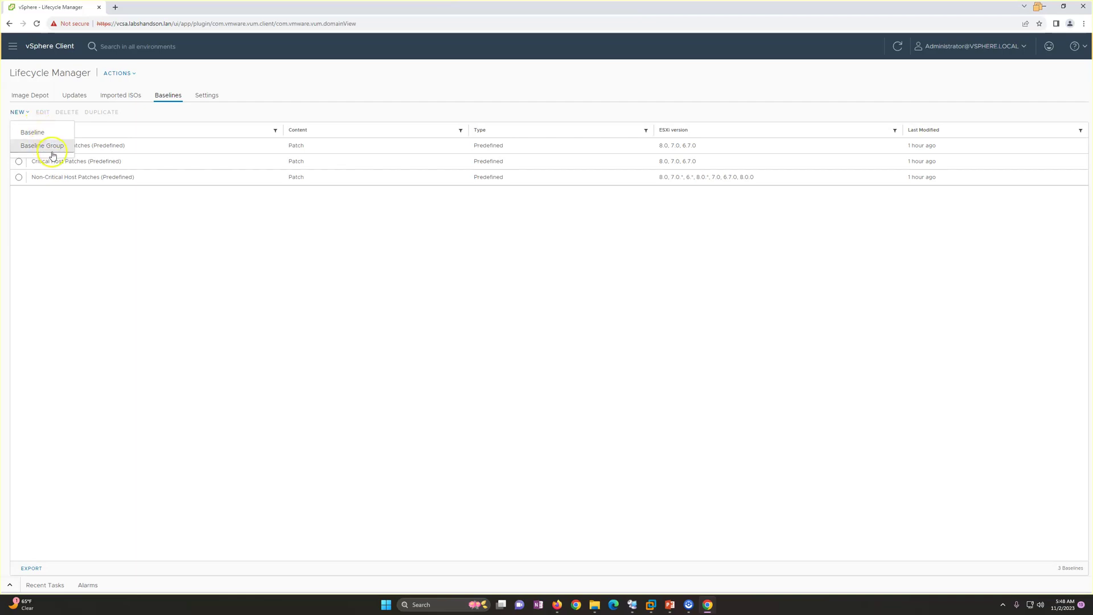
pyautogui.click(46, 135)
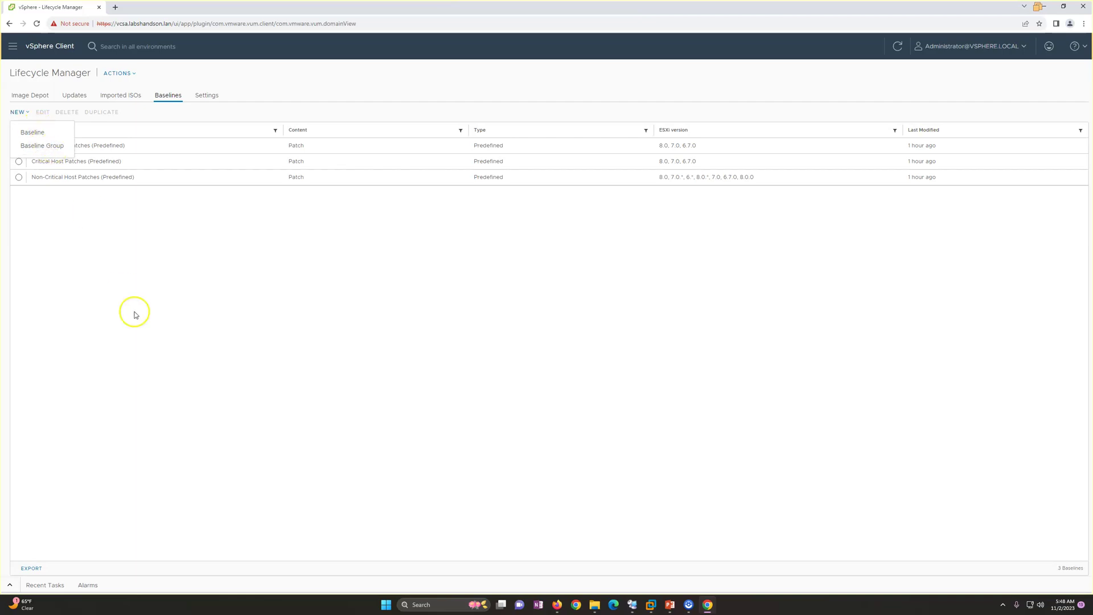
pyautogui.click(85, 99)
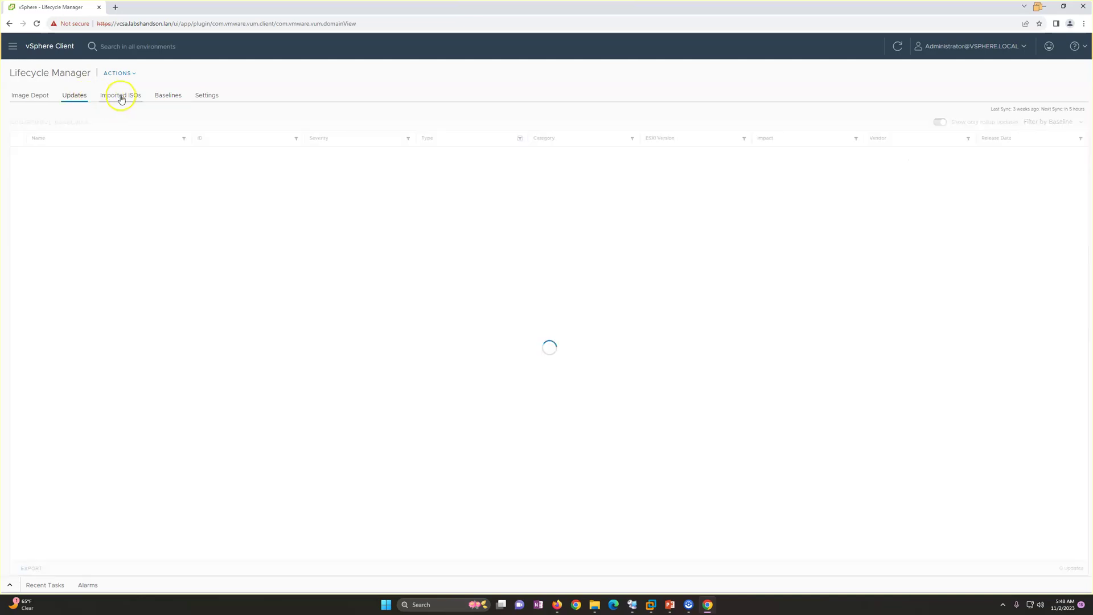
# - Import the ISO file VMware-VMvisor-Installer-8.0-20513097.x86_64 from the Downloads folder into Lifecycle Manager
pyautogui.click(121, 99)
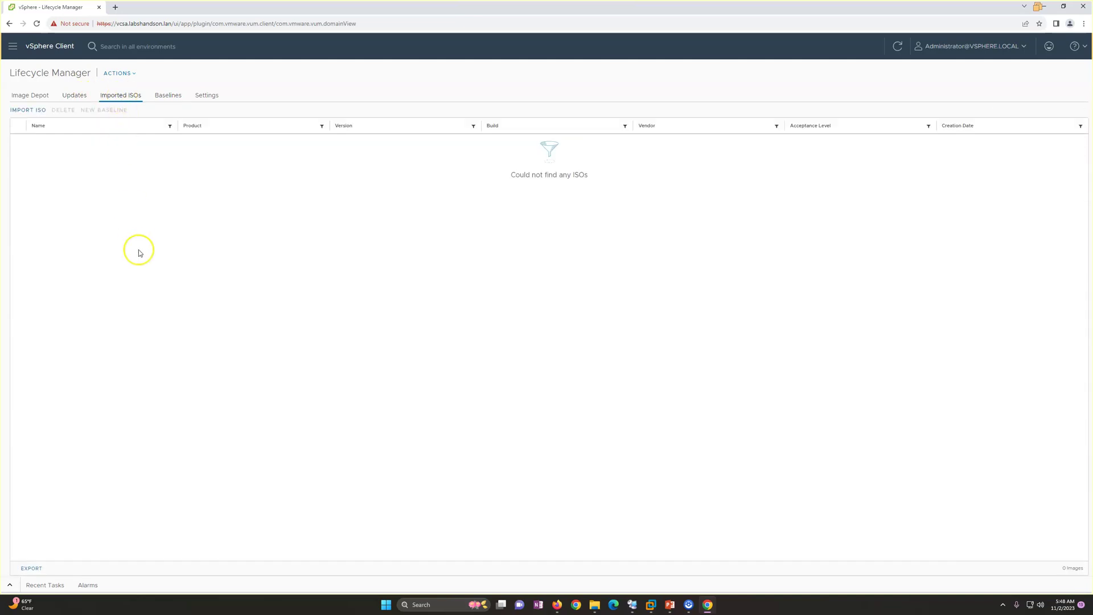
pyautogui.click(34, 110)
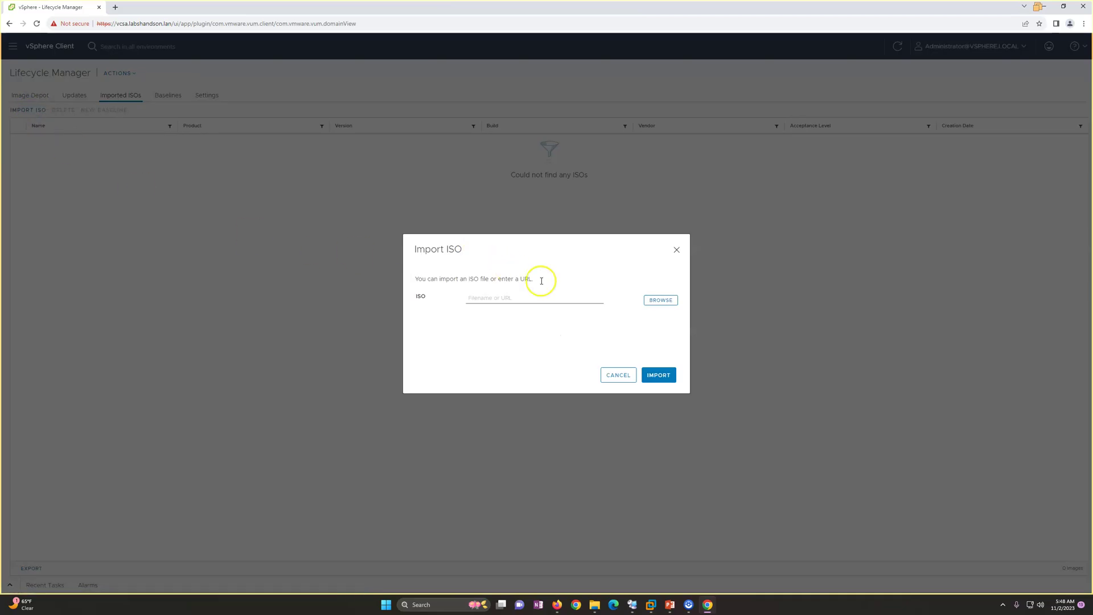
pyautogui.click(661, 299)
pyautogui.click(116, 74)
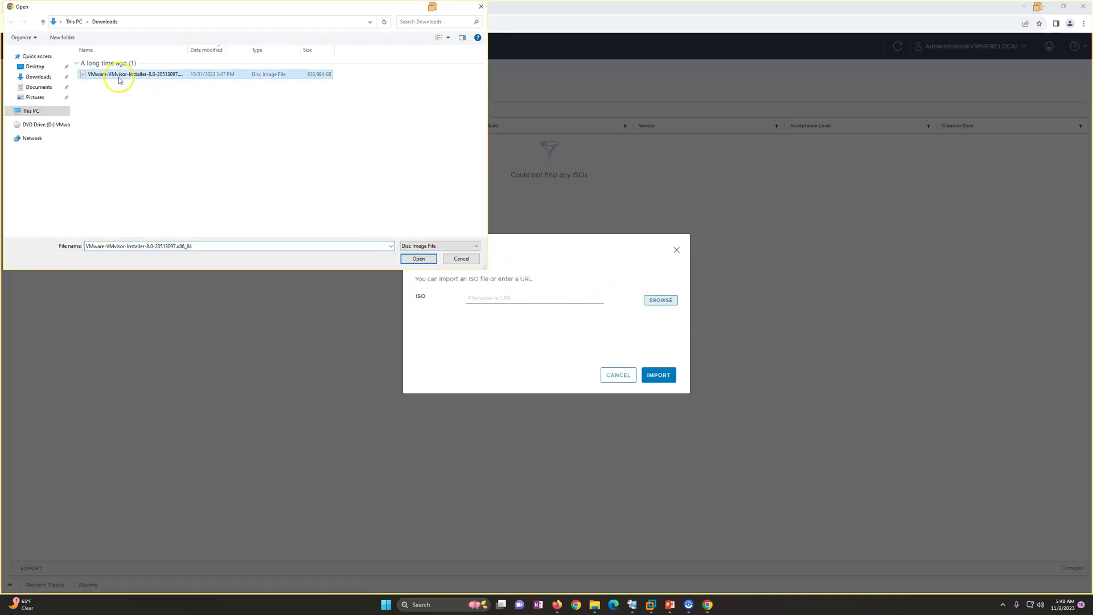
pyautogui.click(38, 77)
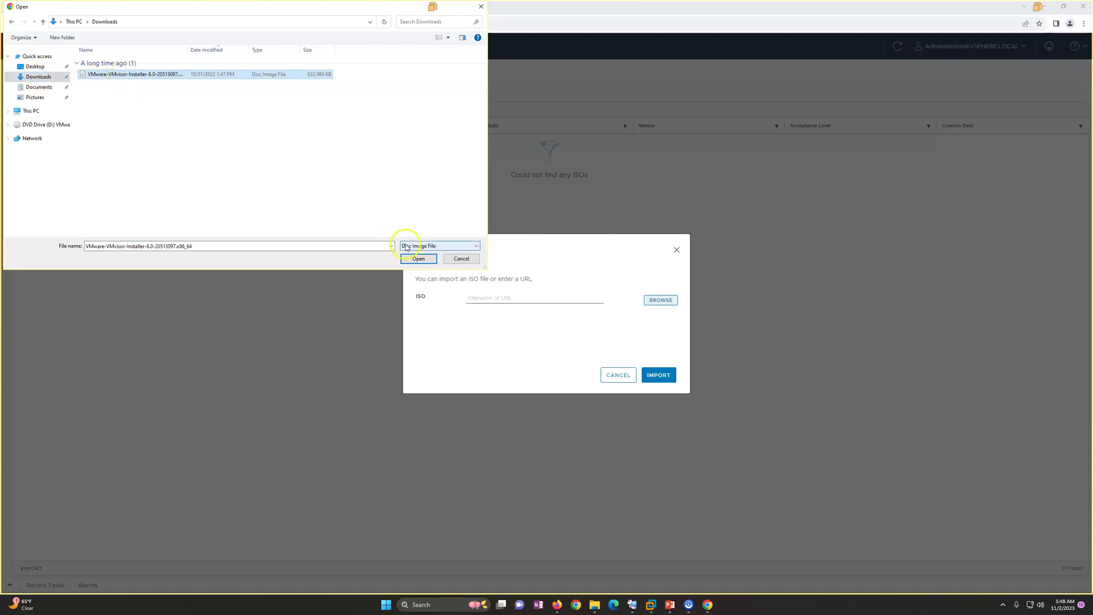
pyautogui.click(419, 258)
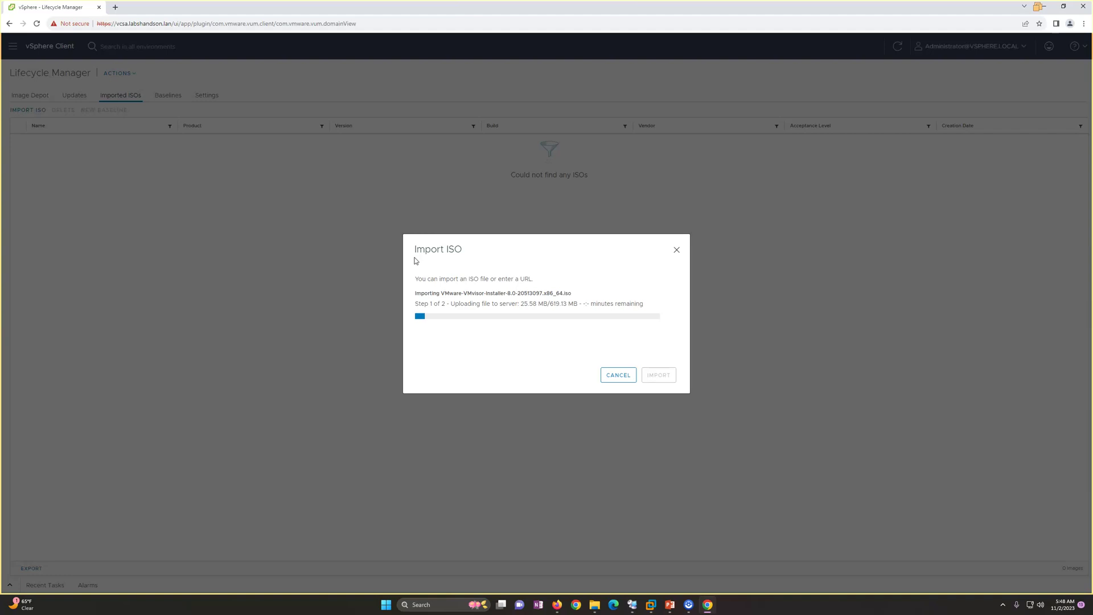
pyautogui.click(588, 395)
pyautogui.click(450, 269)
pyautogui.click(534, 329)
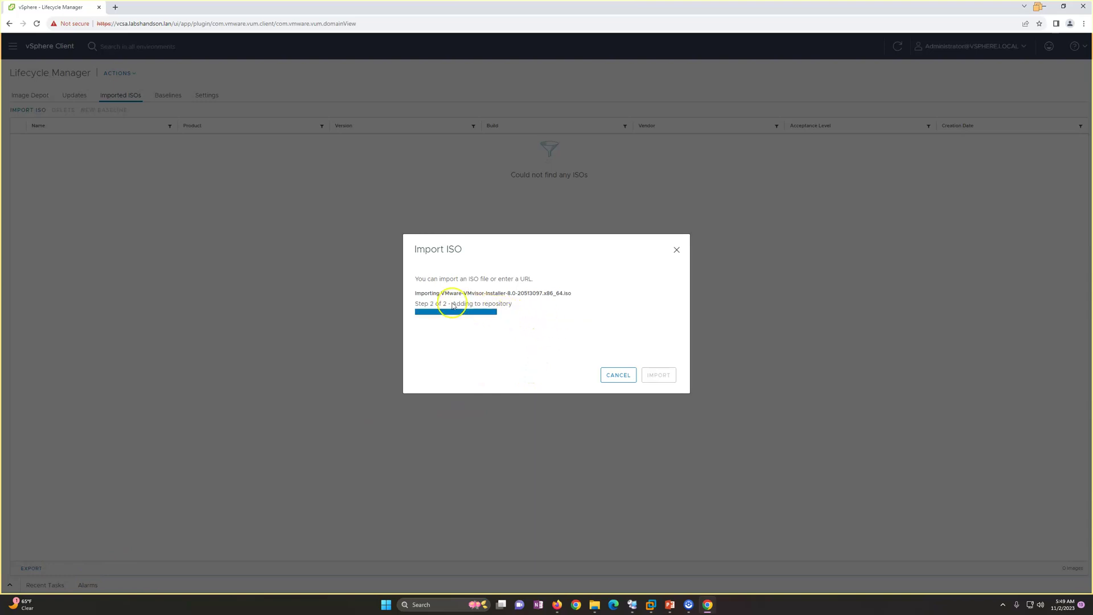
pyautogui.click(508, 321)
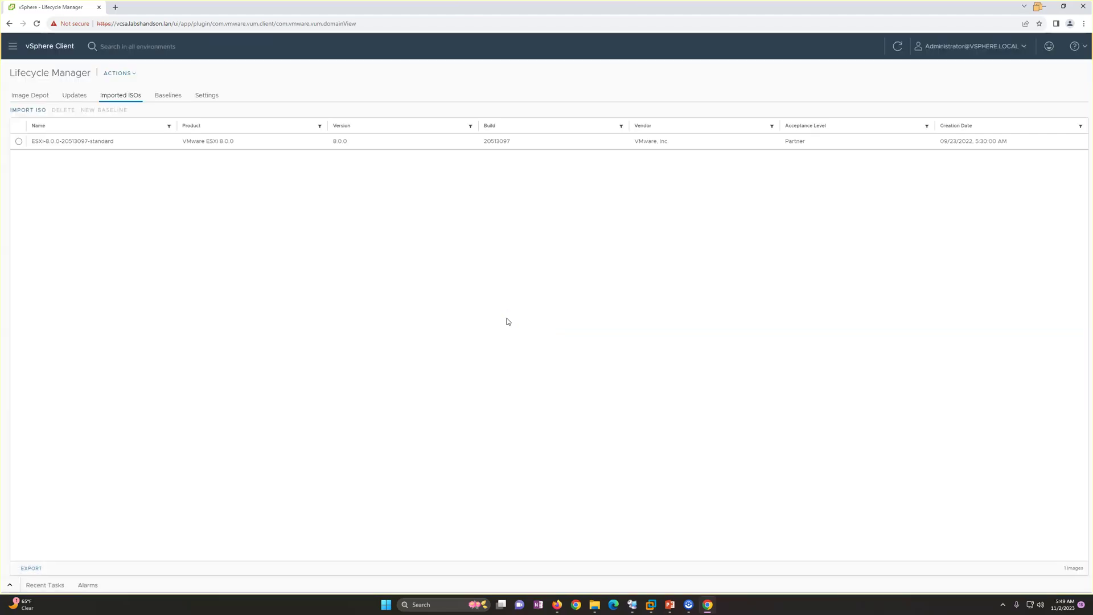
pyautogui.click(500, 318)
pyautogui.click(177, 171)
# - Select the imported ESXi-8.0.0-20513097-standard image and examine the packages it contains
pyautogui.click(19, 141)
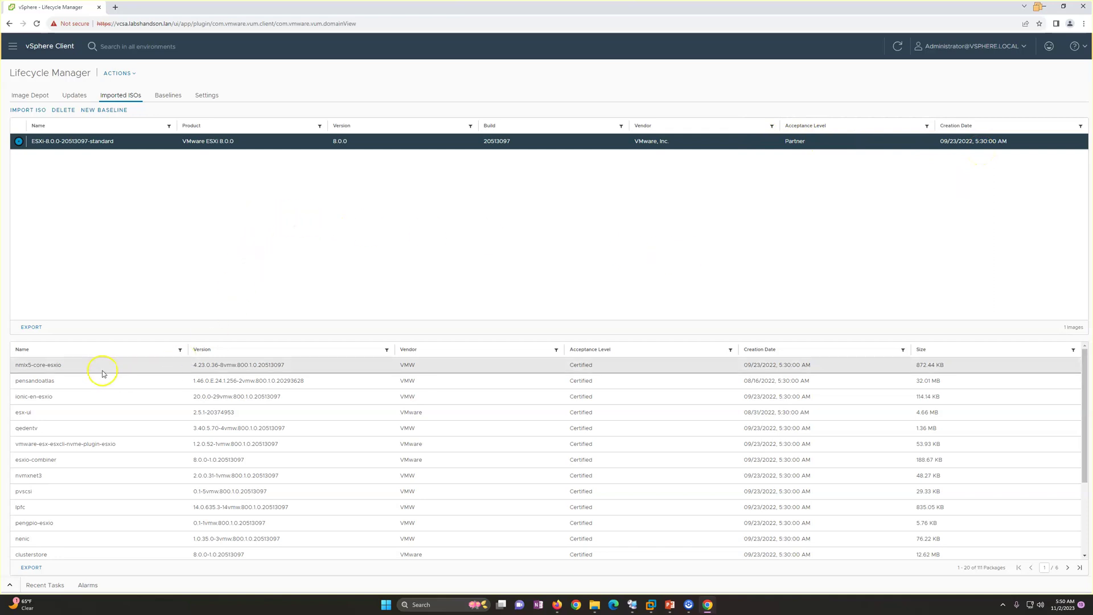
pyautogui.scroll(-2, 385, 427)
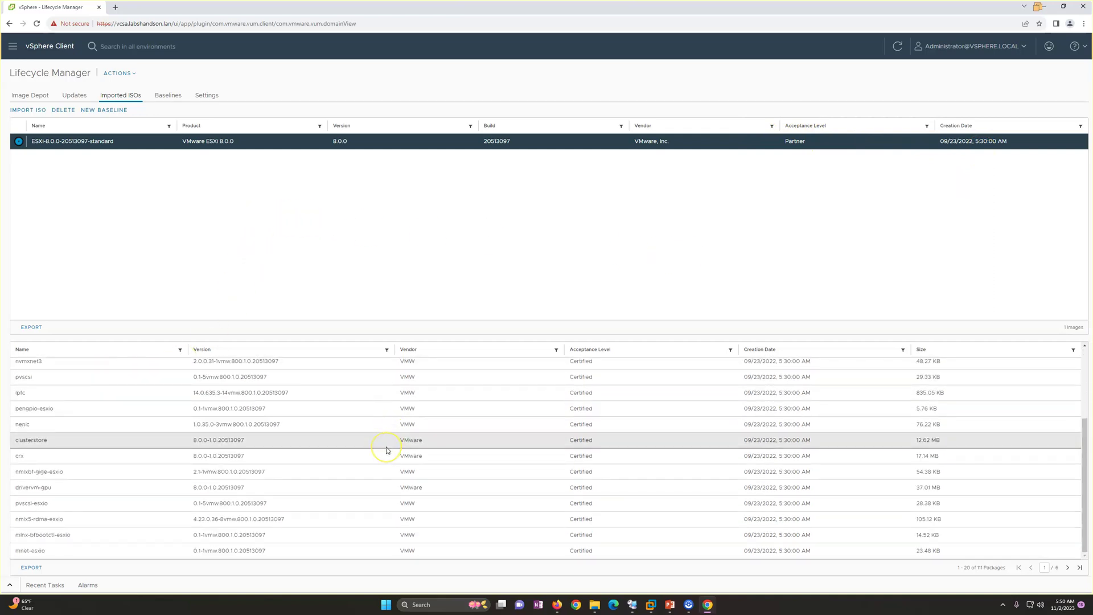
pyautogui.scroll(3, 386, 450)
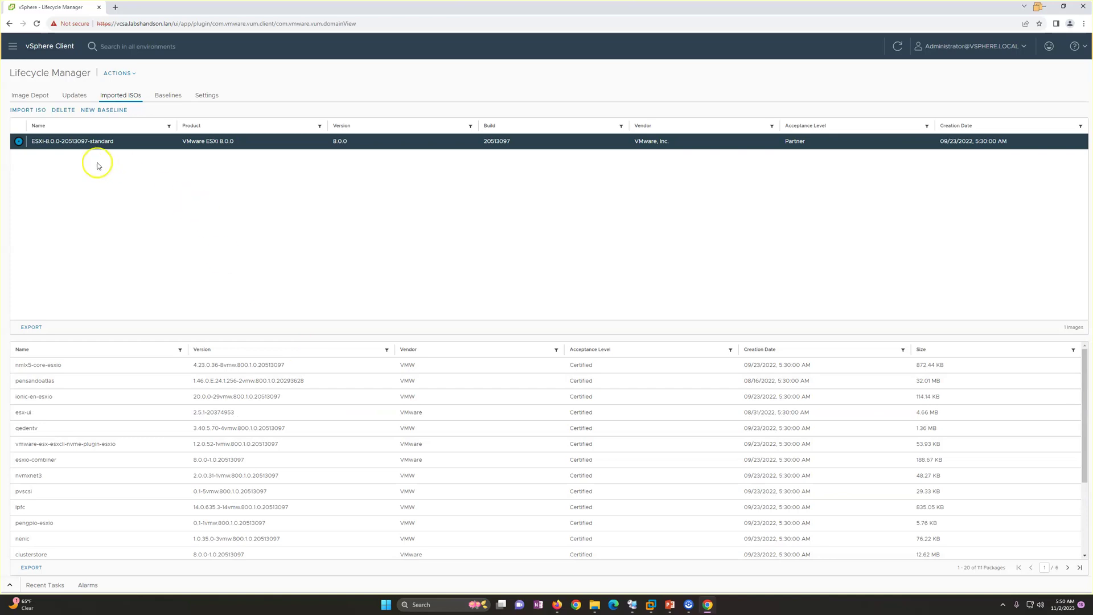
pyautogui.scroll(-3, 335, 428)
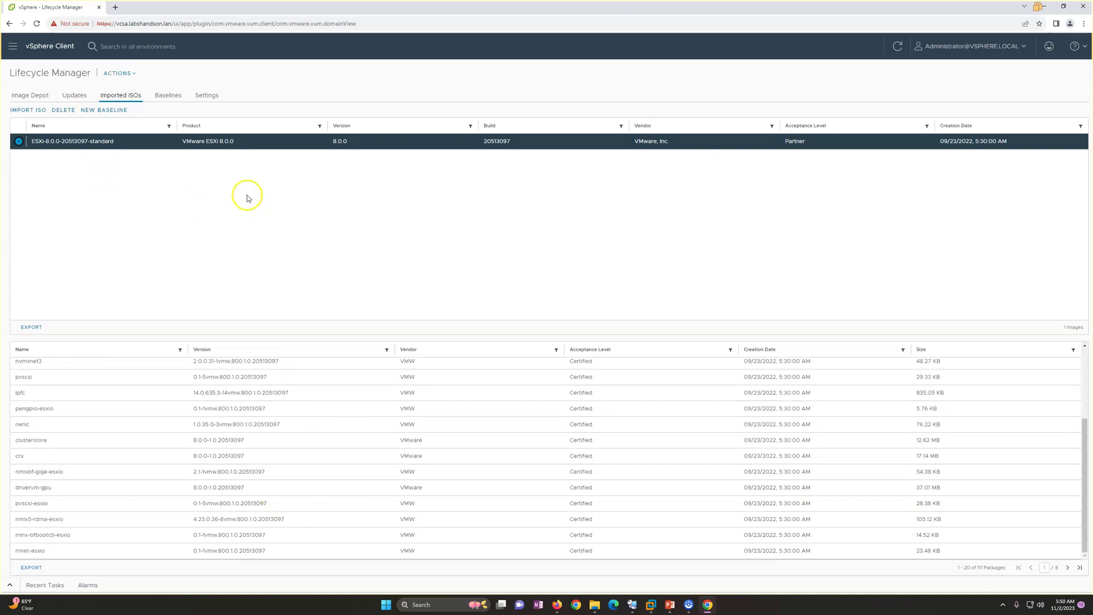
# - Start a new baseline named ESXi8.0-Upgrade with Upgrade as its content type
pyautogui.click(168, 96)
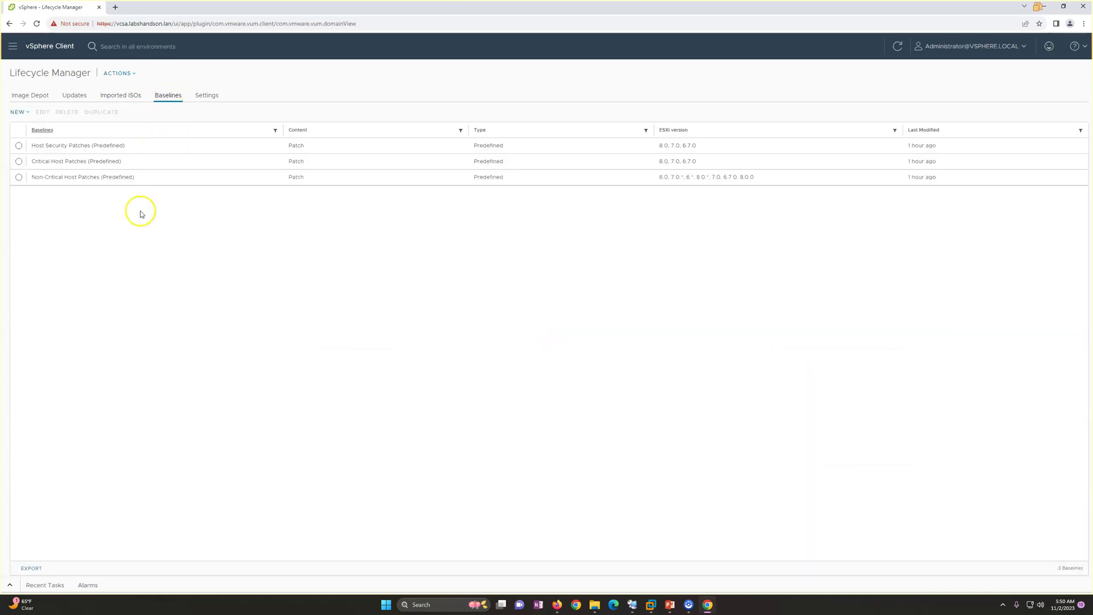
pyautogui.click(19, 112)
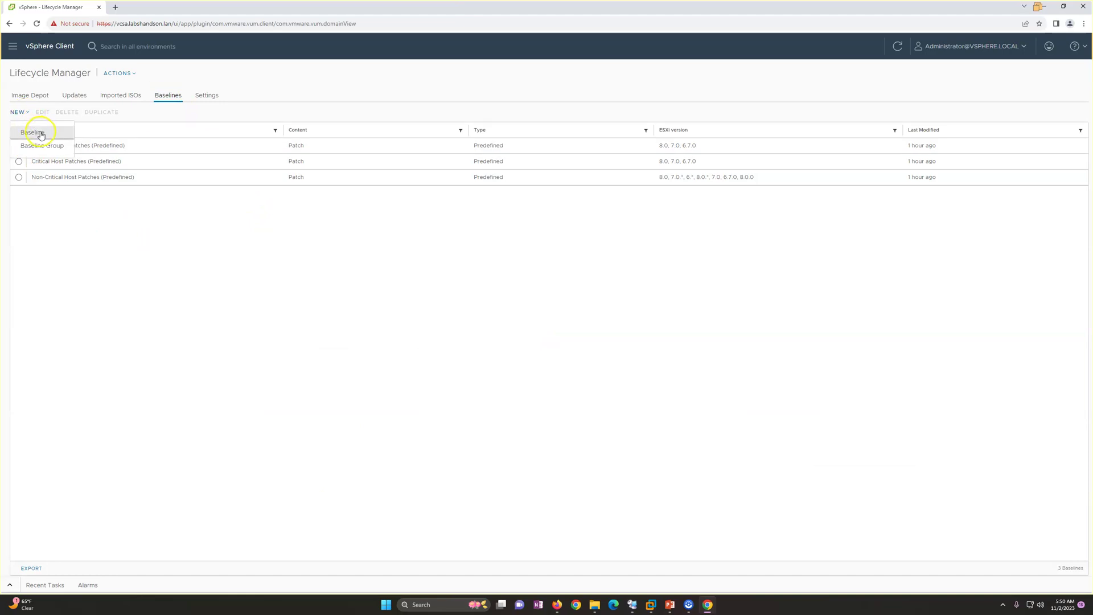
pyautogui.click(41, 135)
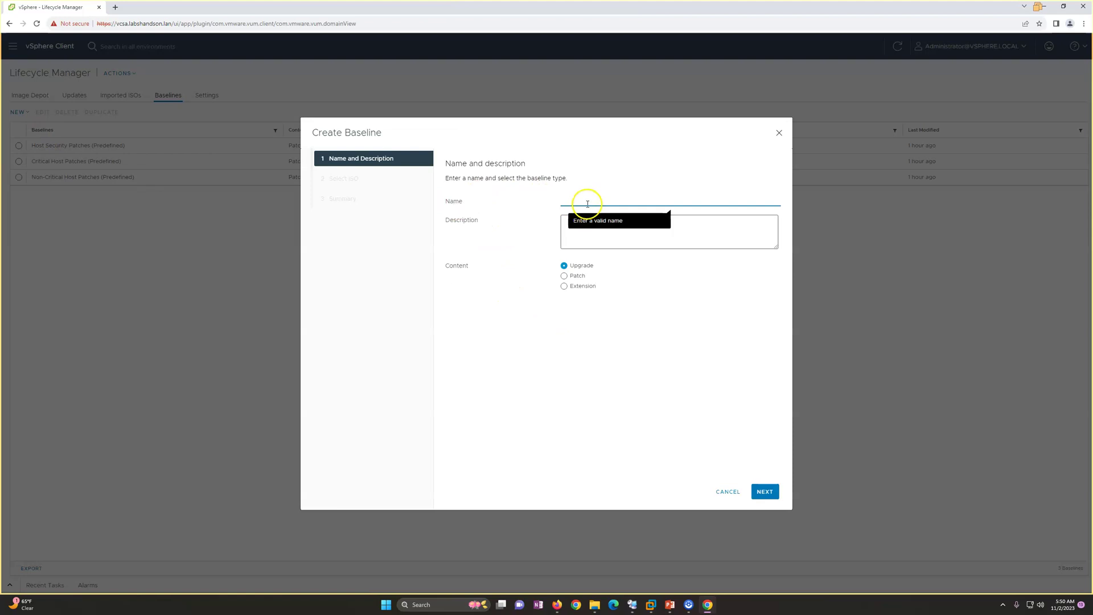
pyautogui.click(576, 198)
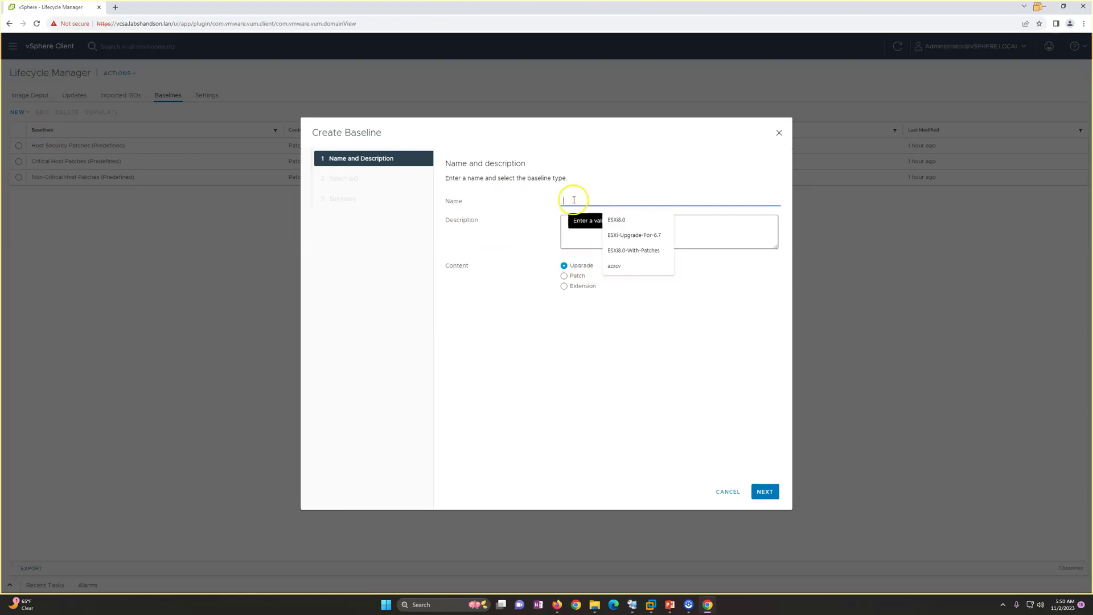
pyautogui.click(619, 222)
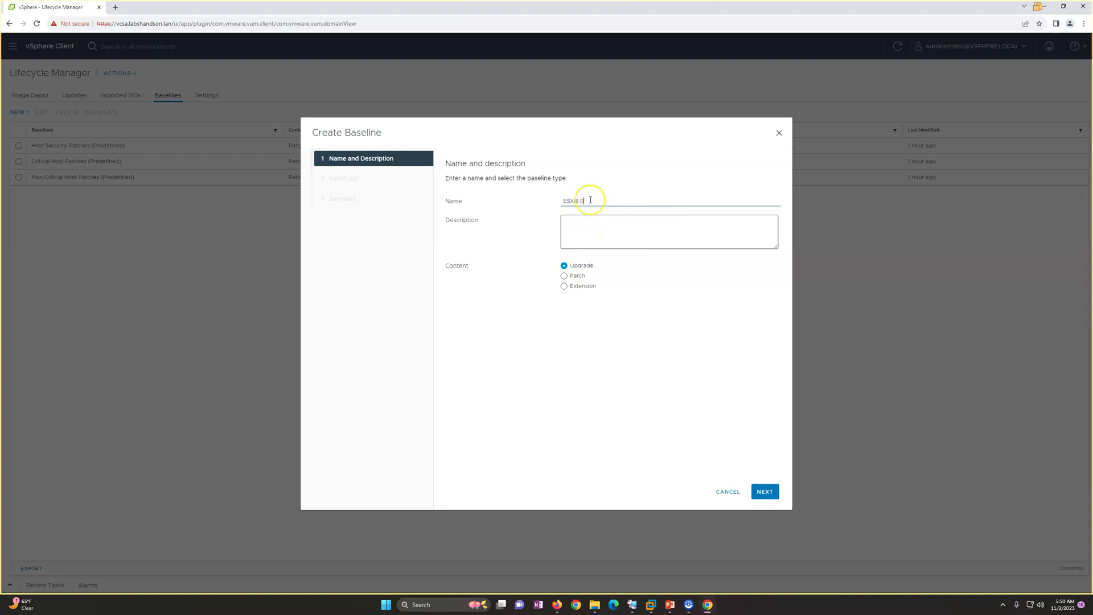
pyautogui.write('-Upgrade')
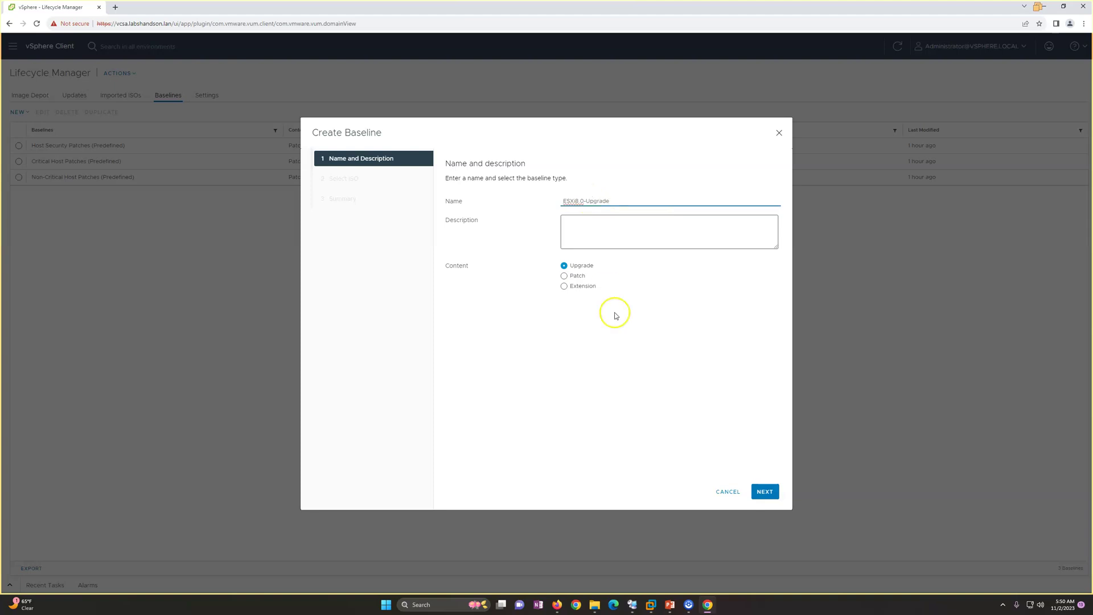
# - Finish creating the baseline with the ESXi-8.0.0-20513097-standard ISO and view the new baseline's content details
pyautogui.click(766, 498)
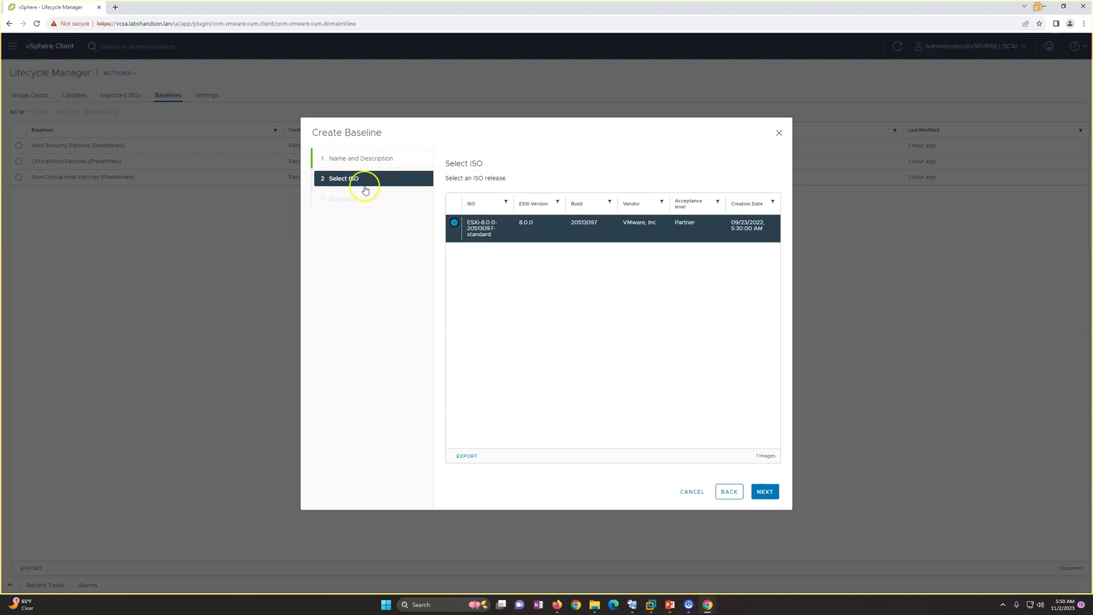
pyautogui.click(763, 493)
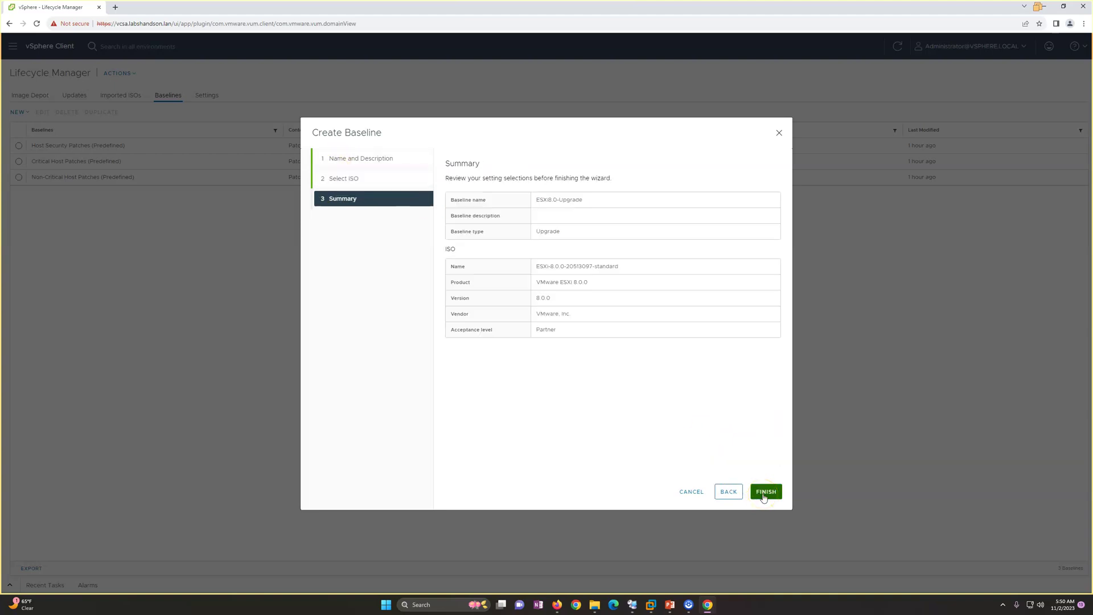
pyautogui.click(765, 493)
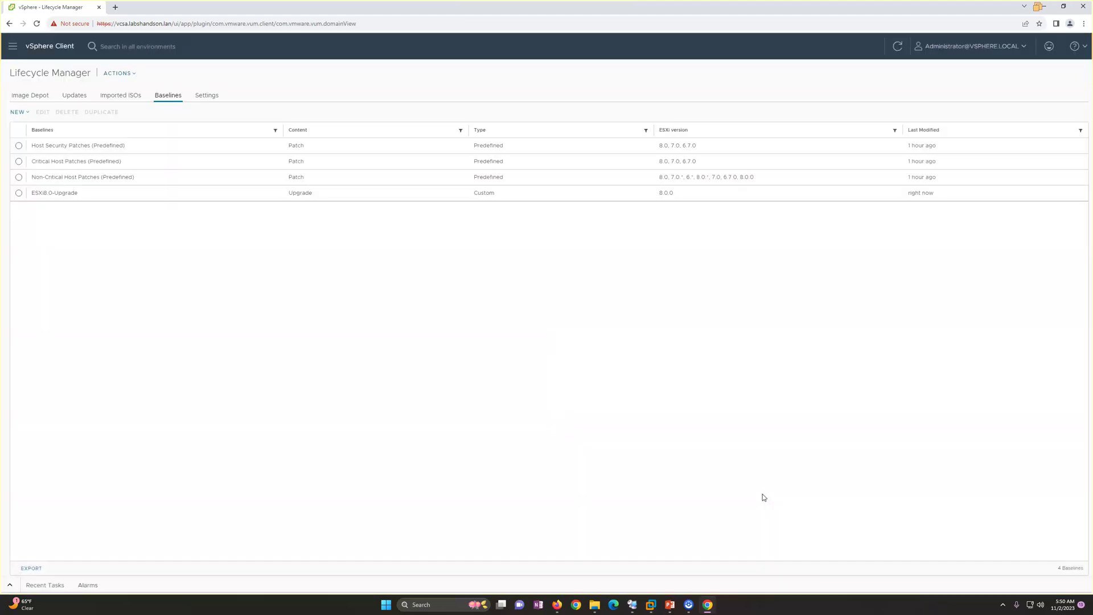
pyautogui.click(19, 194)
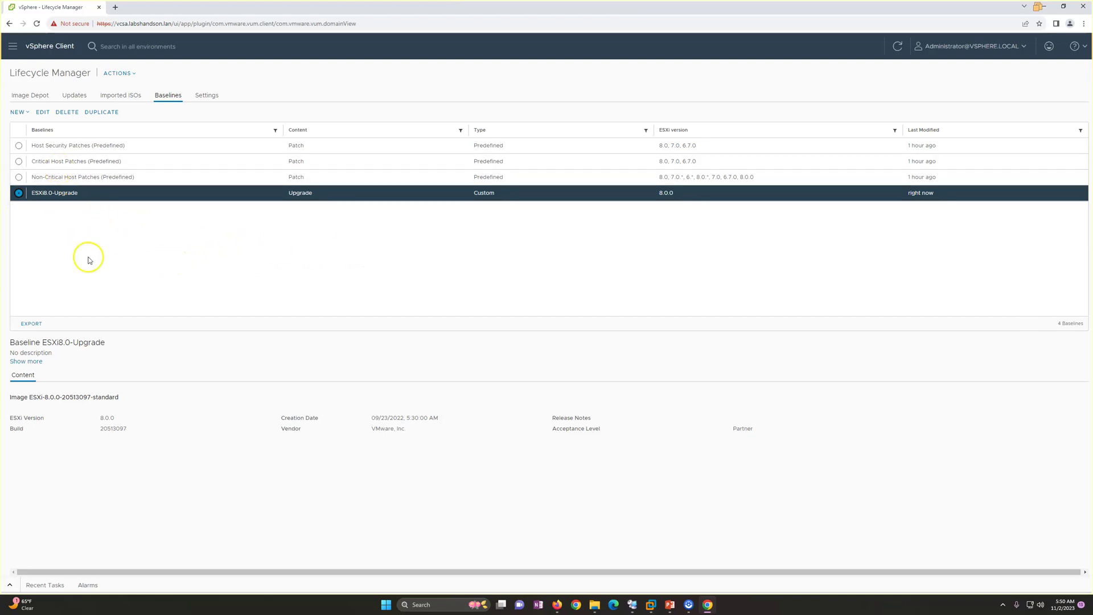
# - Start a new baseline group named ESXi8.0-Upgrade-With-Patches, leaving its description empty
pyautogui.click(28, 114)
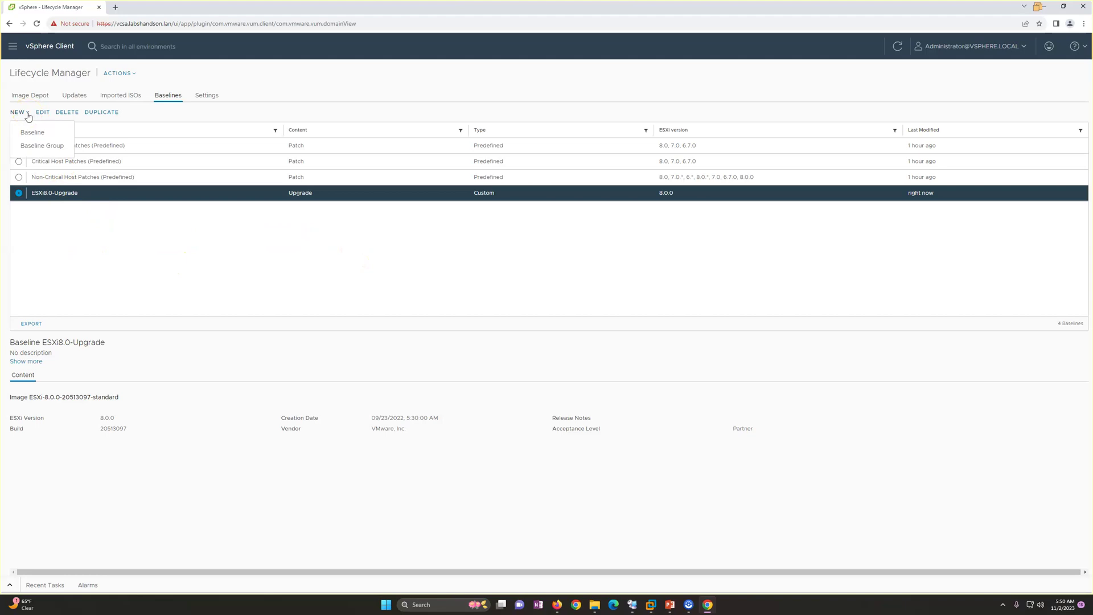
pyautogui.click(42, 151)
pyautogui.click(580, 200)
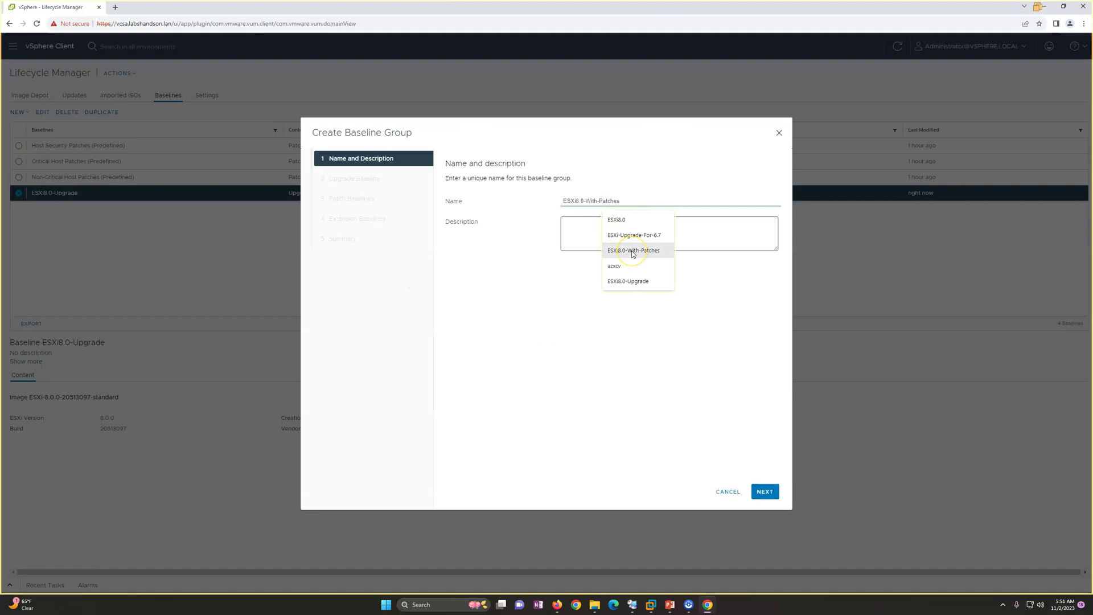
pyautogui.click(633, 252)
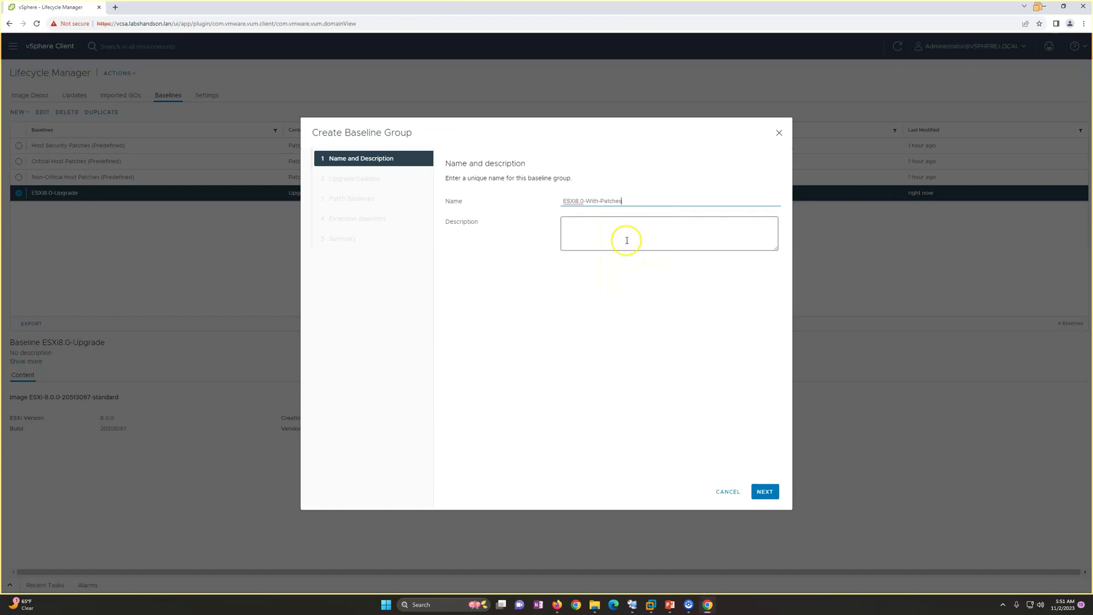
pyautogui.tripleClick(589, 200)
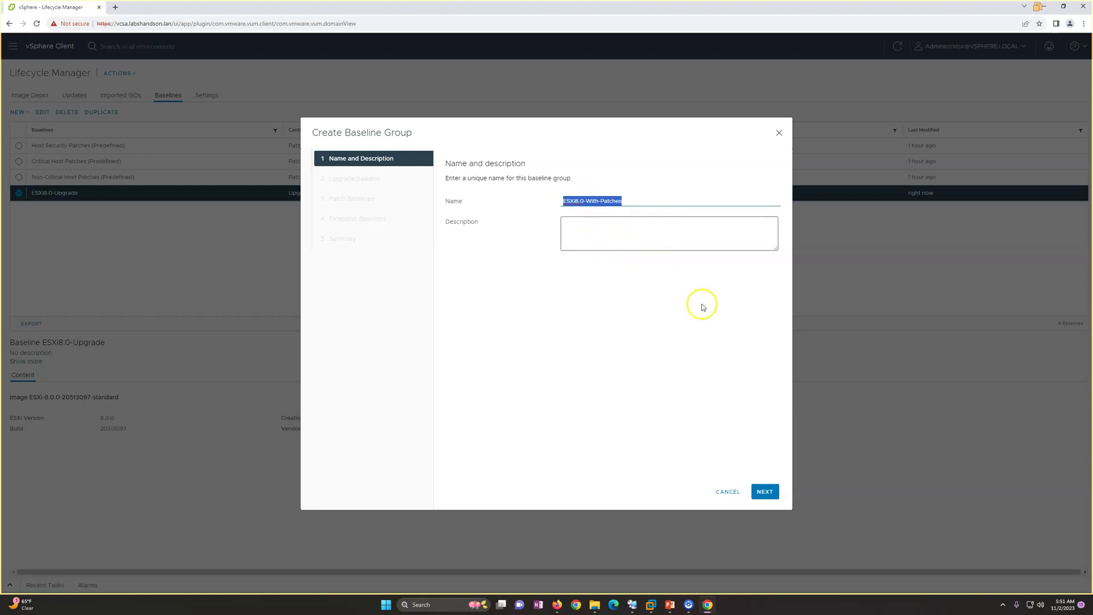
pyautogui.click(585, 200)
pyautogui.write('Upgrade')
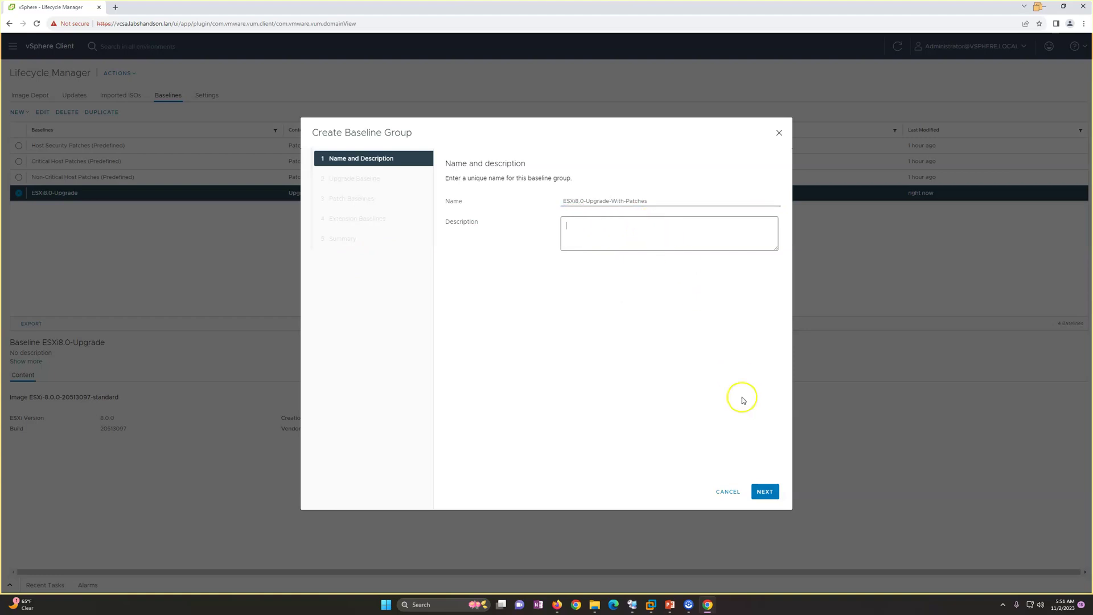
pyautogui.click(764, 491)
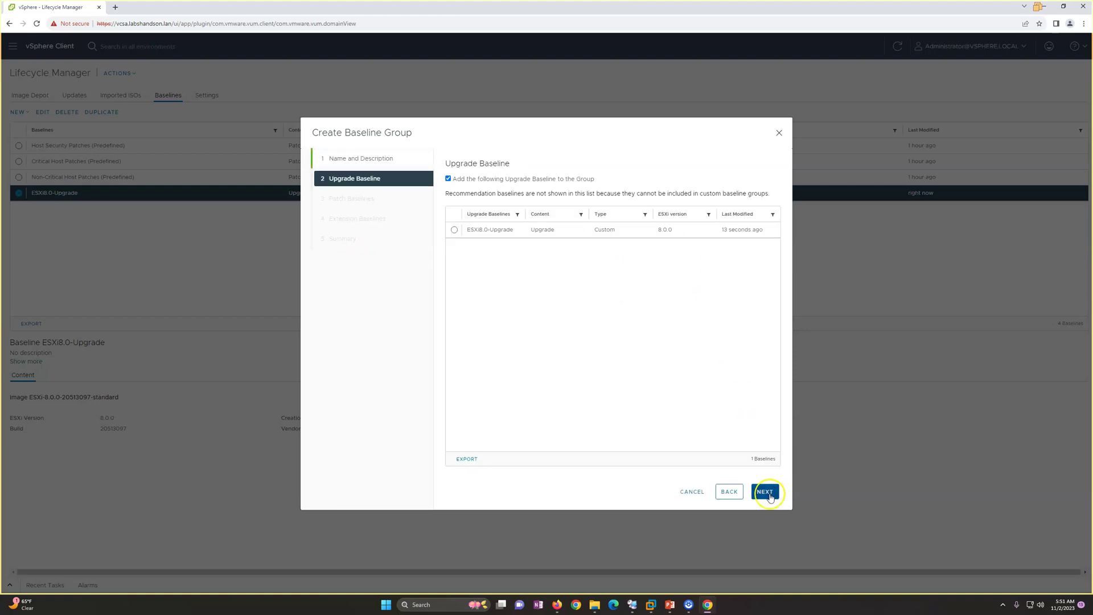
# - Add the ESXi8.0-Upgrade baseline and all three predefined patch baselines to the group, without extension baselines, and finish creating it
pyautogui.click(454, 229)
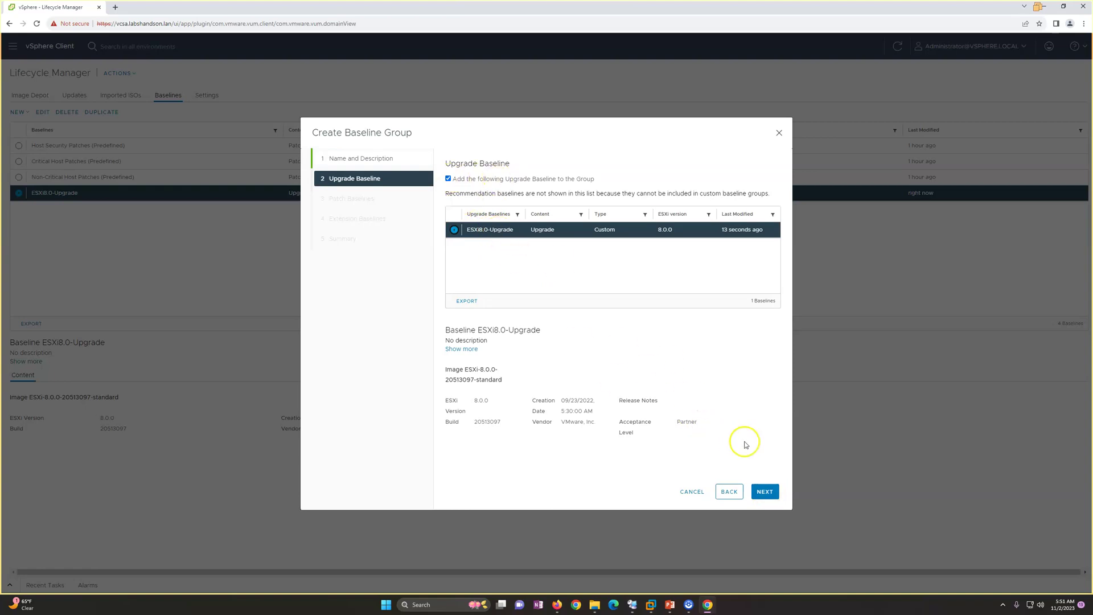
pyautogui.click(765, 493)
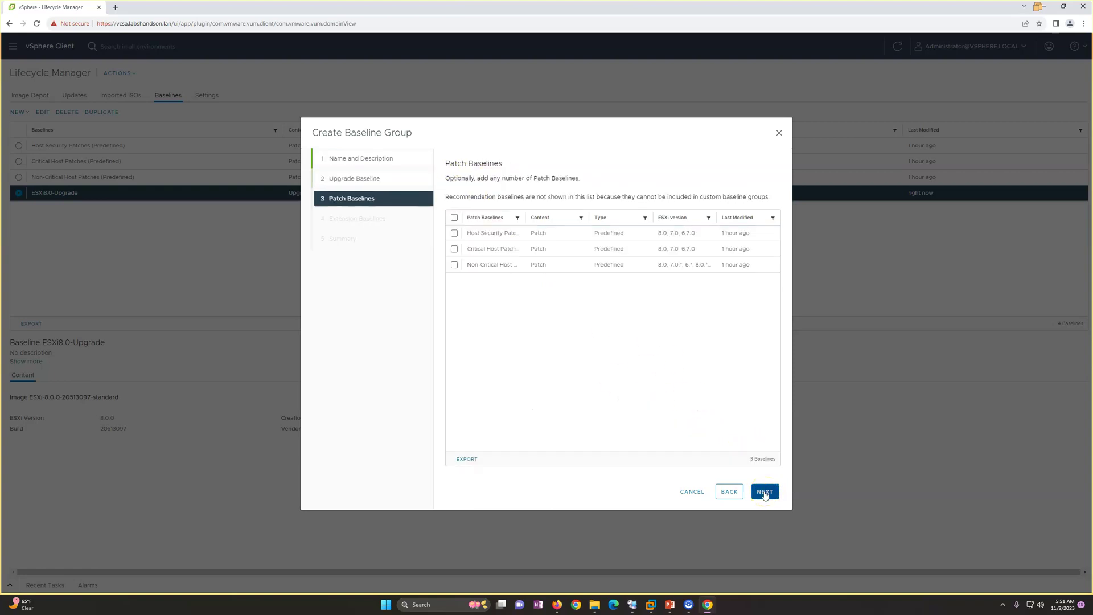
pyautogui.click(455, 217)
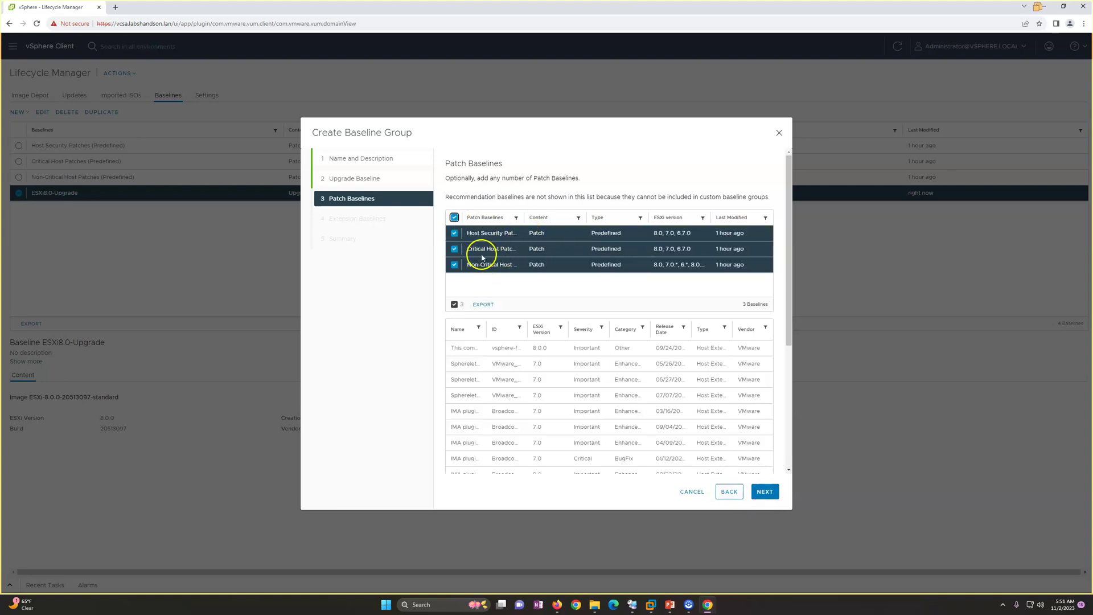
pyautogui.click(763, 493)
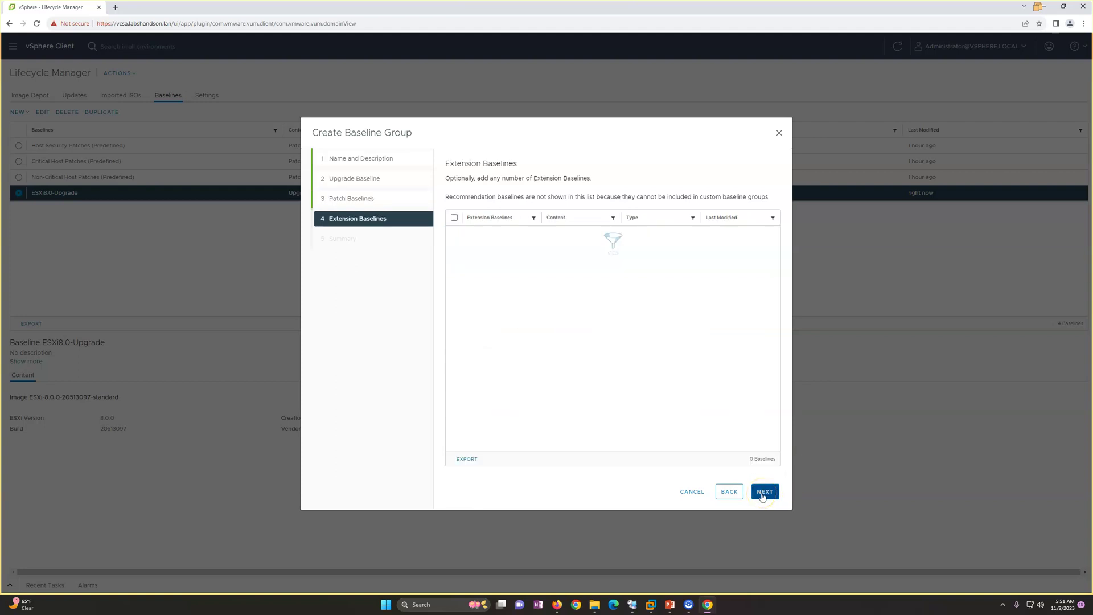
pyautogui.click(763, 494)
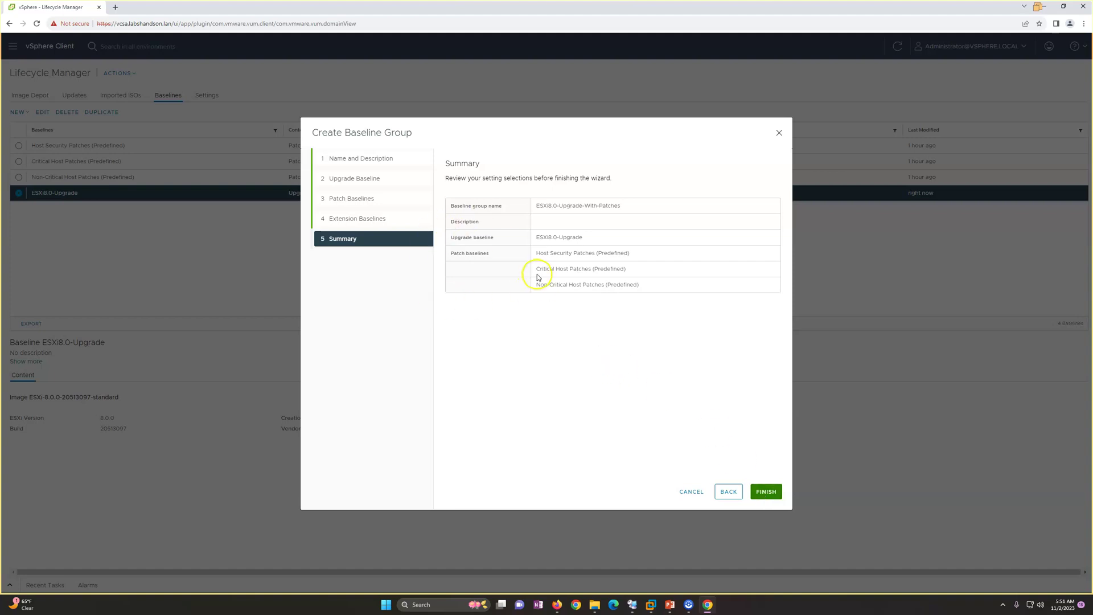
pyautogui.moveTo(538, 237); pyautogui.dragTo(653, 299)
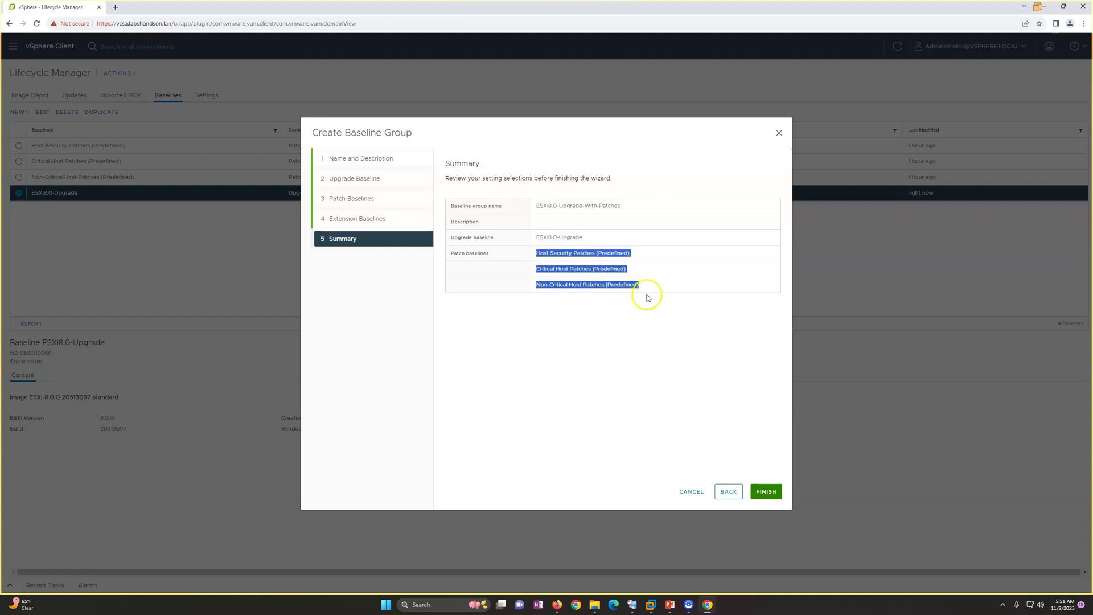
pyautogui.click(769, 493)
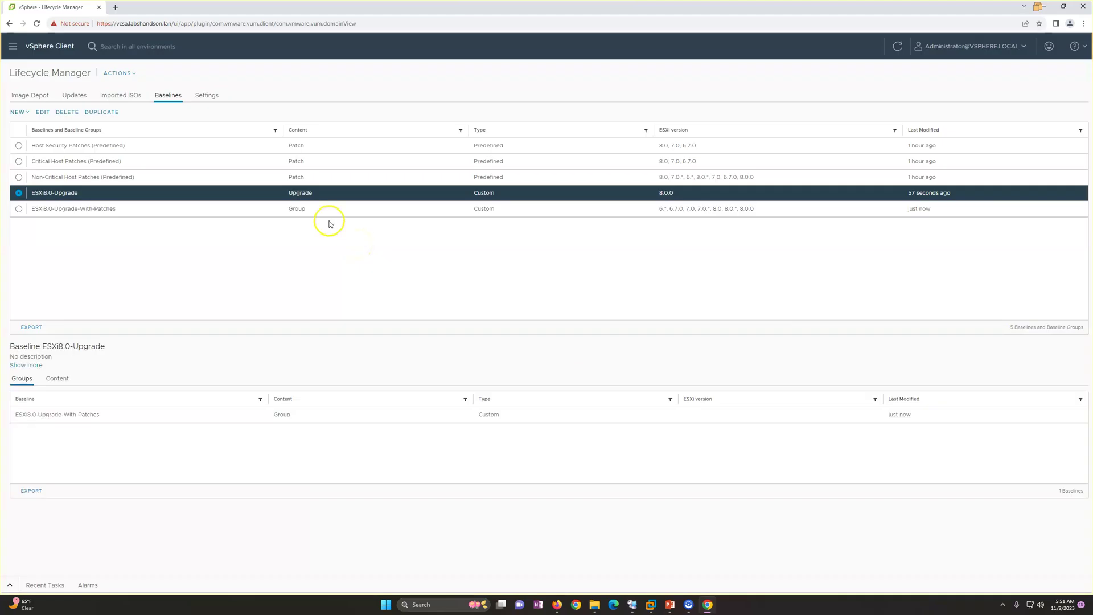
# - Examine the details of the ESXi8.0-Upgrade baseline and the baselines contained in the ESXi8.0-Upgrade-With-Patches group
pyautogui.click(317, 210)
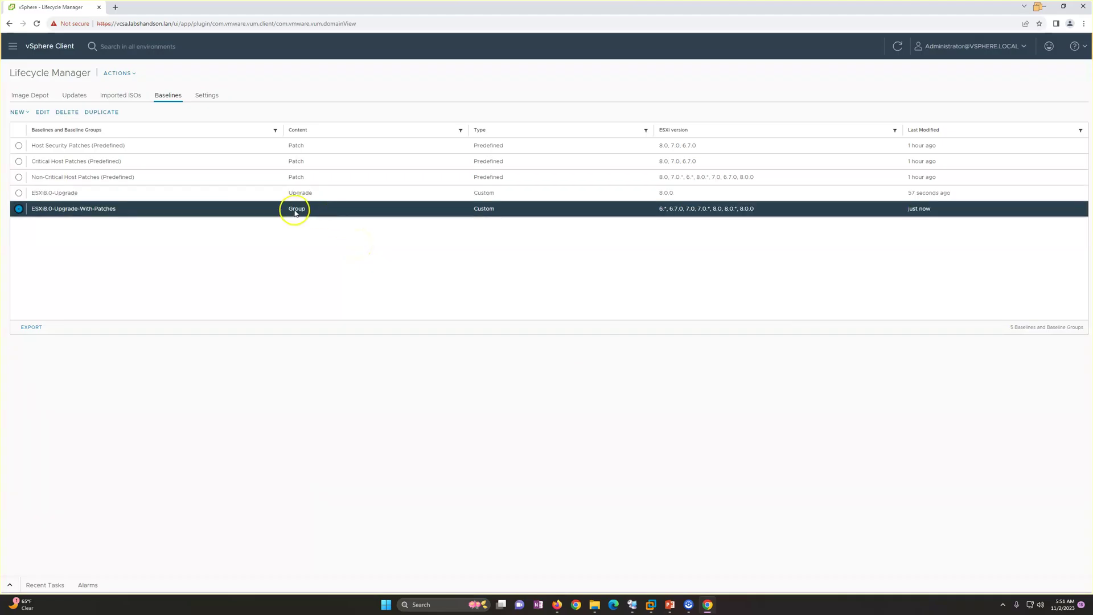
pyautogui.click(311, 196)
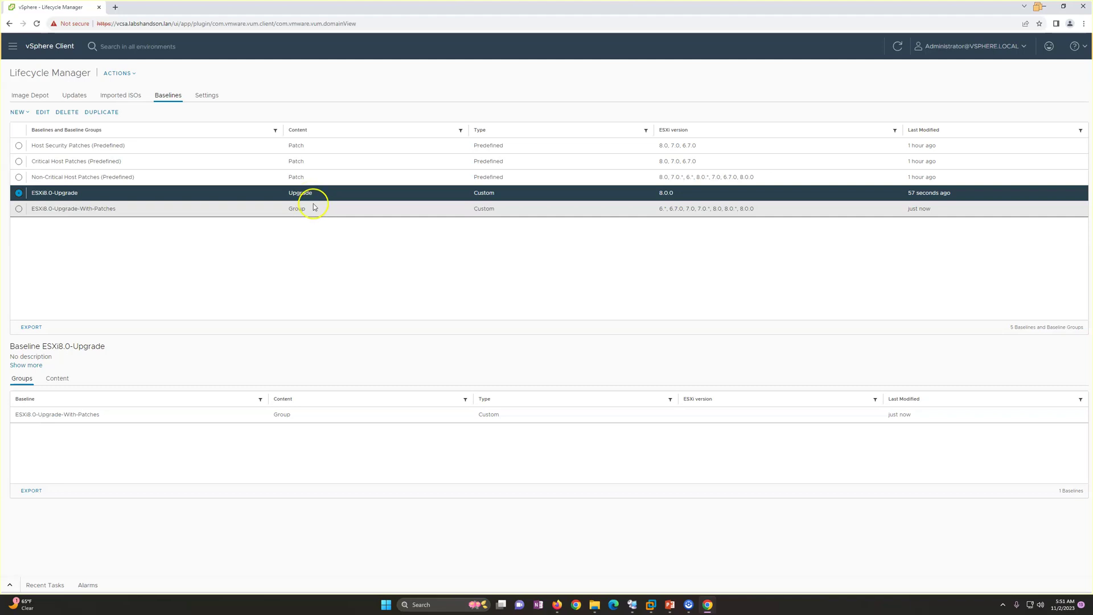
pyautogui.click(315, 208)
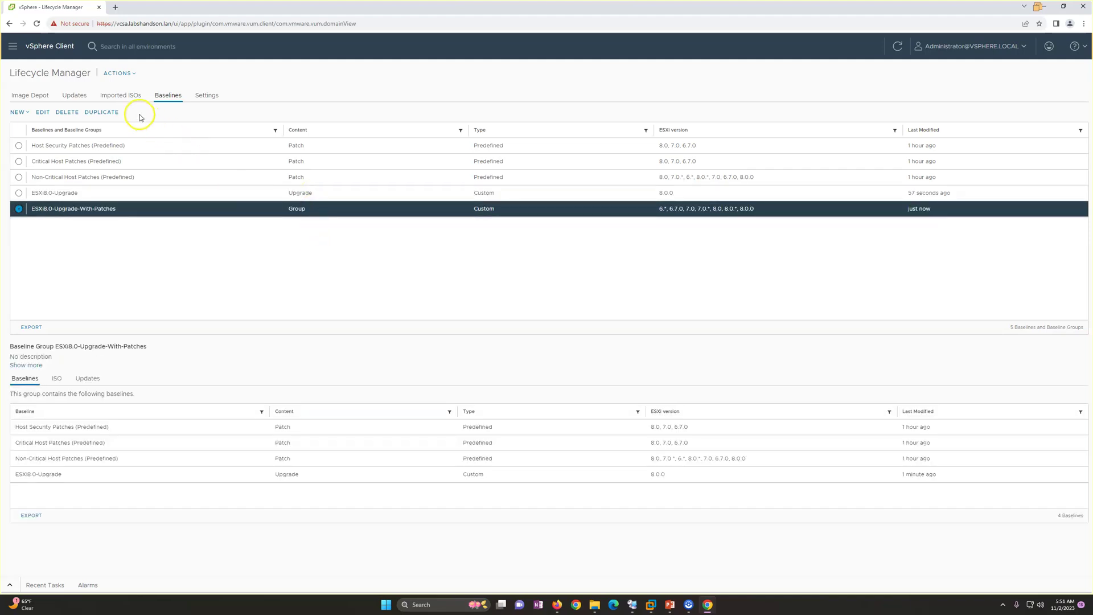
pyautogui.click(119, 99)
pyautogui.click(164, 95)
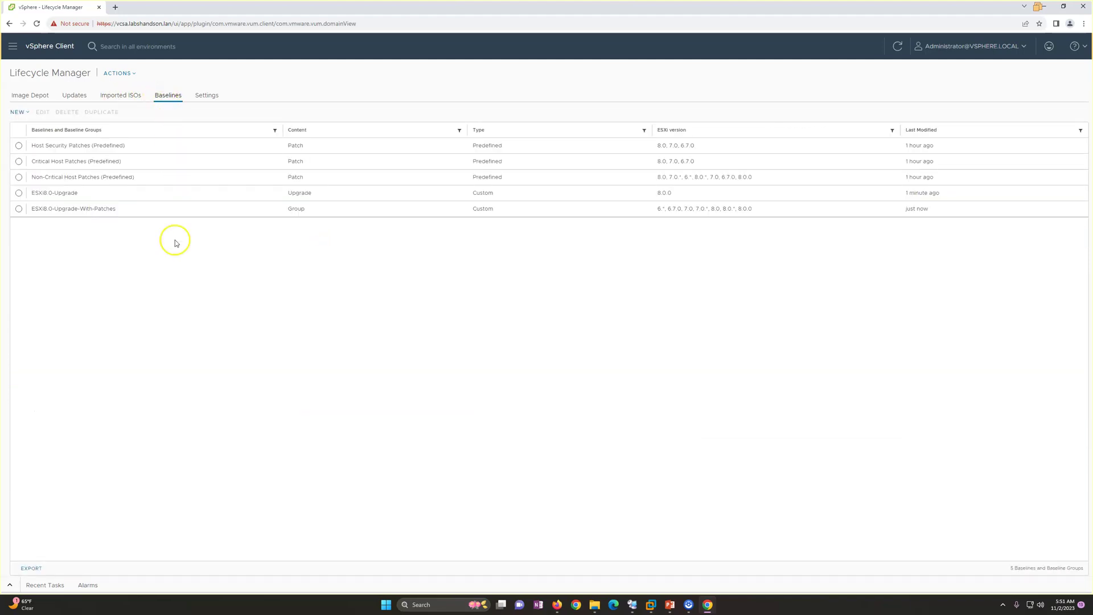
pyautogui.click(74, 193)
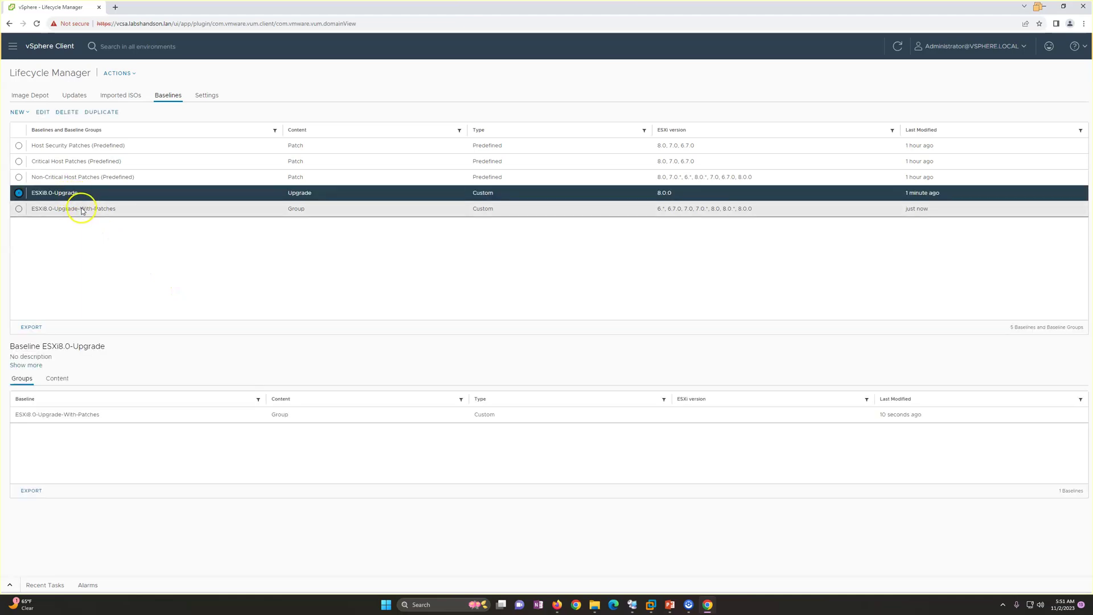
pyautogui.click(82, 209)
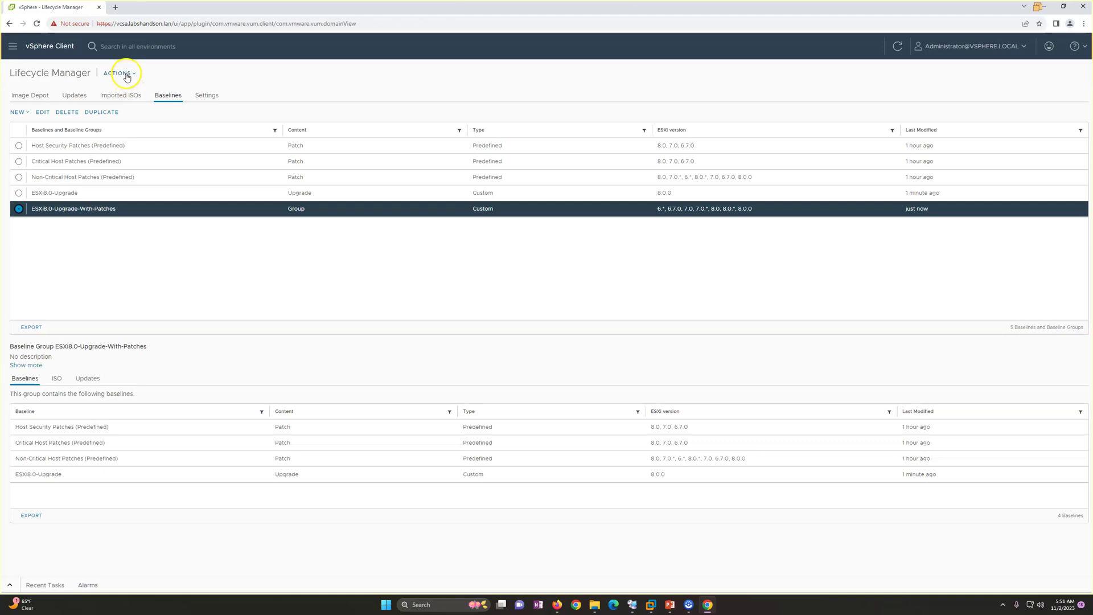
# - Go to the inventory and attach the ESXi8.0-Upgrade baseline to host esxi-05.labshandson.lan
pyautogui.click(12, 50)
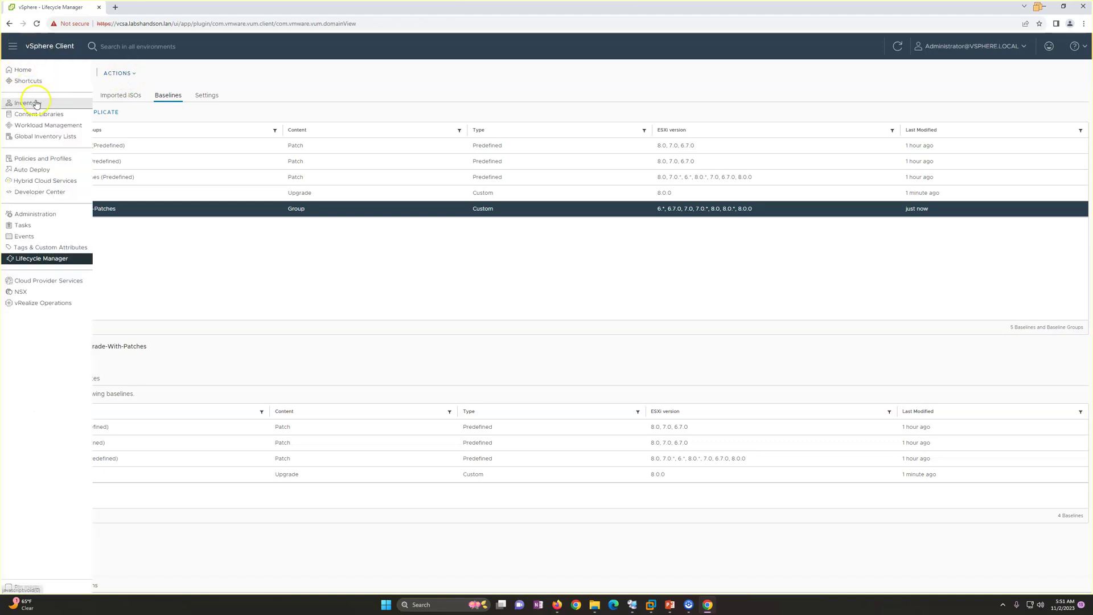
pyautogui.click(26, 104)
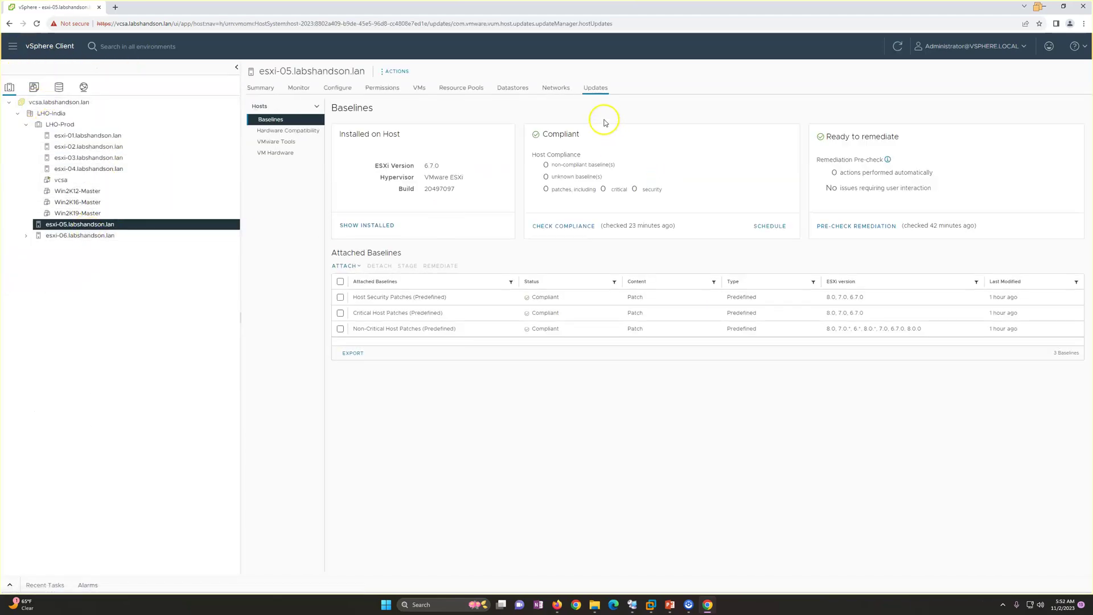
pyautogui.click(345, 266)
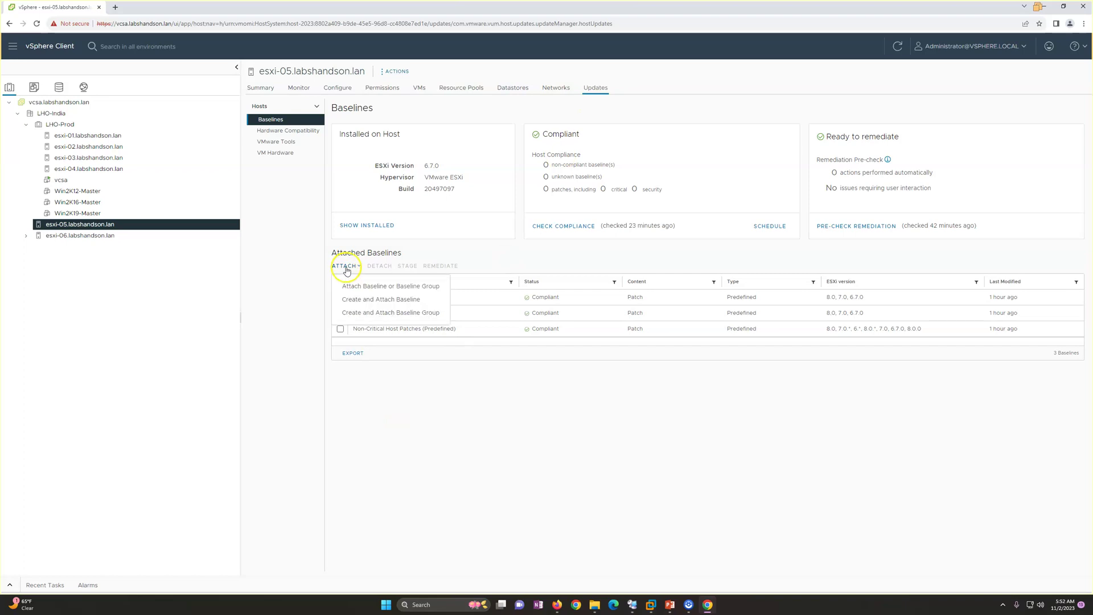
pyautogui.click(367, 289)
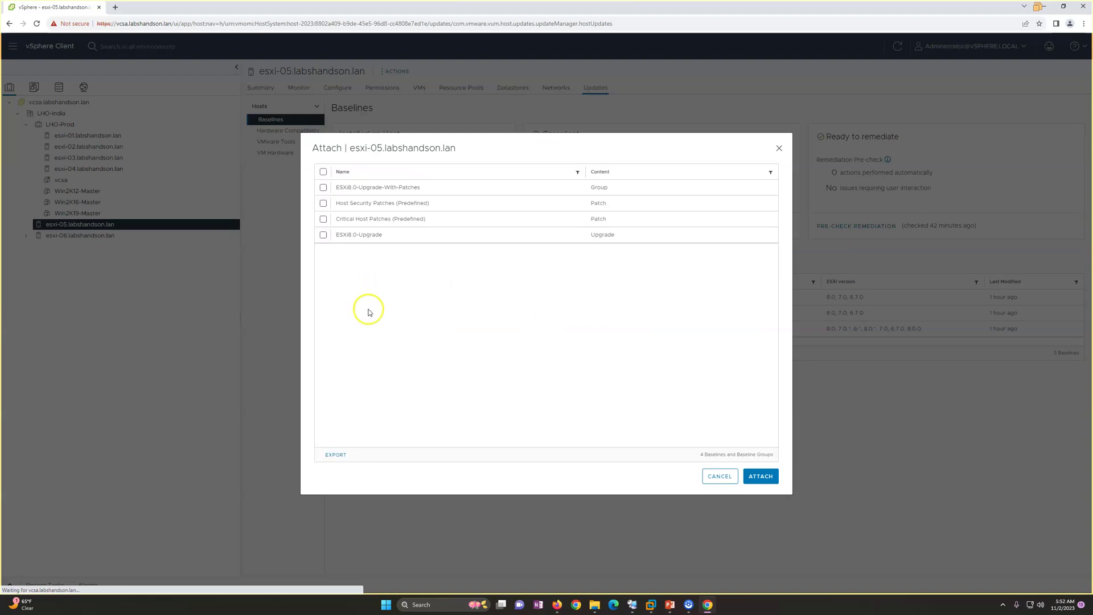
pyautogui.click(324, 235)
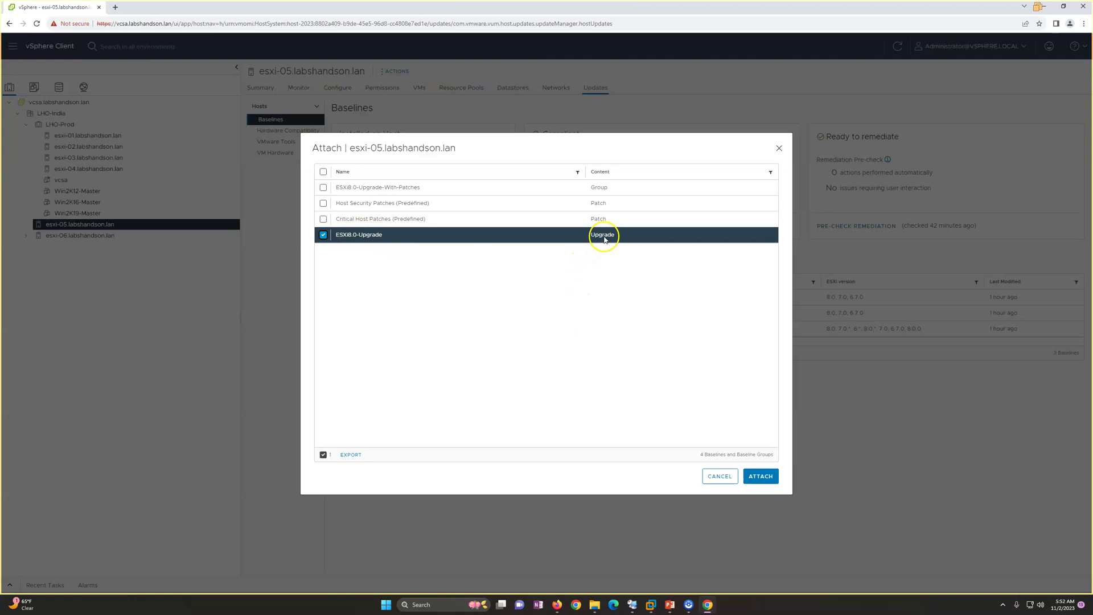
pyautogui.click(758, 478)
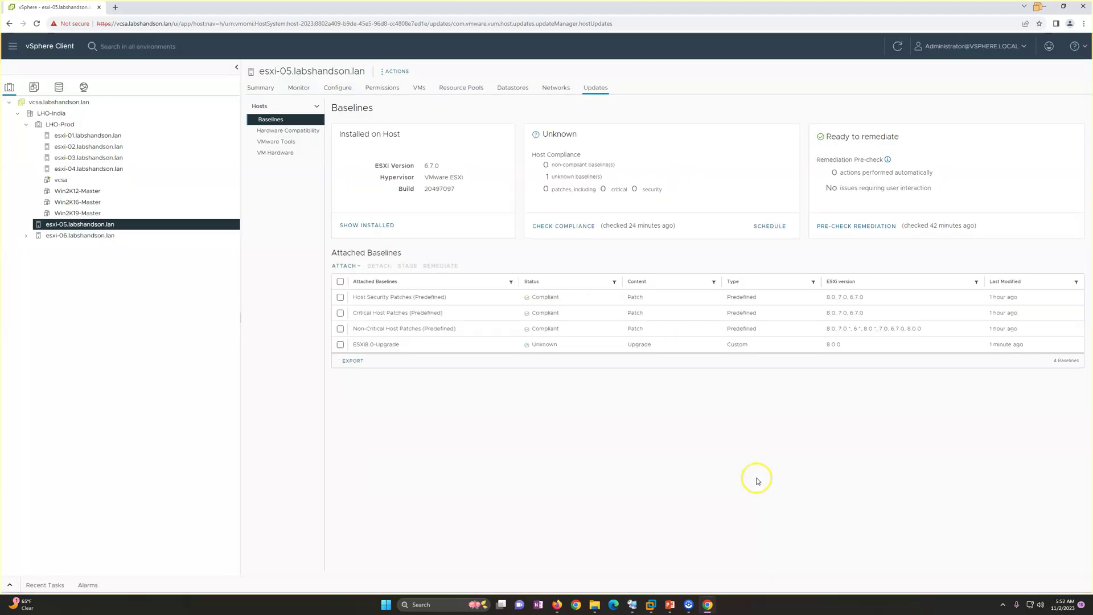
pyautogui.click(340, 298)
pyautogui.click(341, 312)
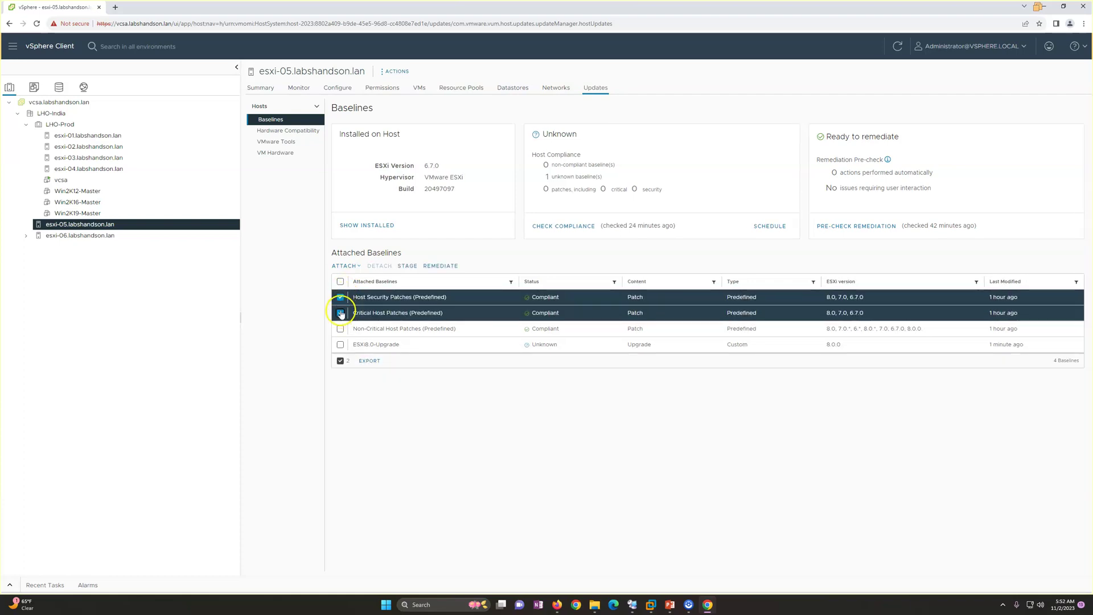
pyautogui.click(341, 297)
pyautogui.click(341, 313)
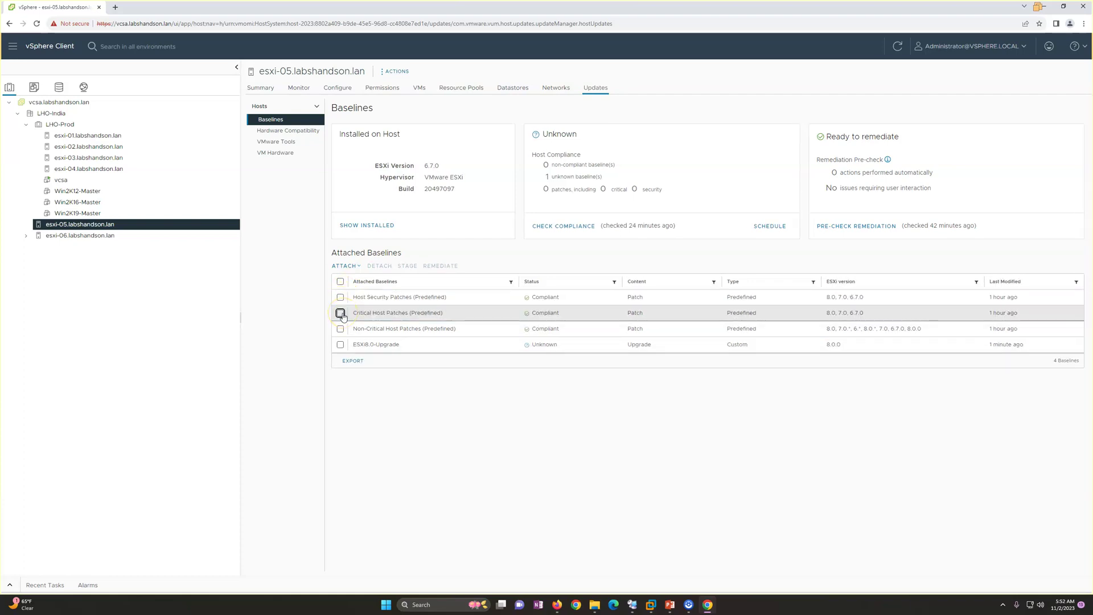
# - Start remediating esxi-05.labshandson.lan with only the ESXi8.0-Upgrade baseline and accept the license terms
pyautogui.click(341, 344)
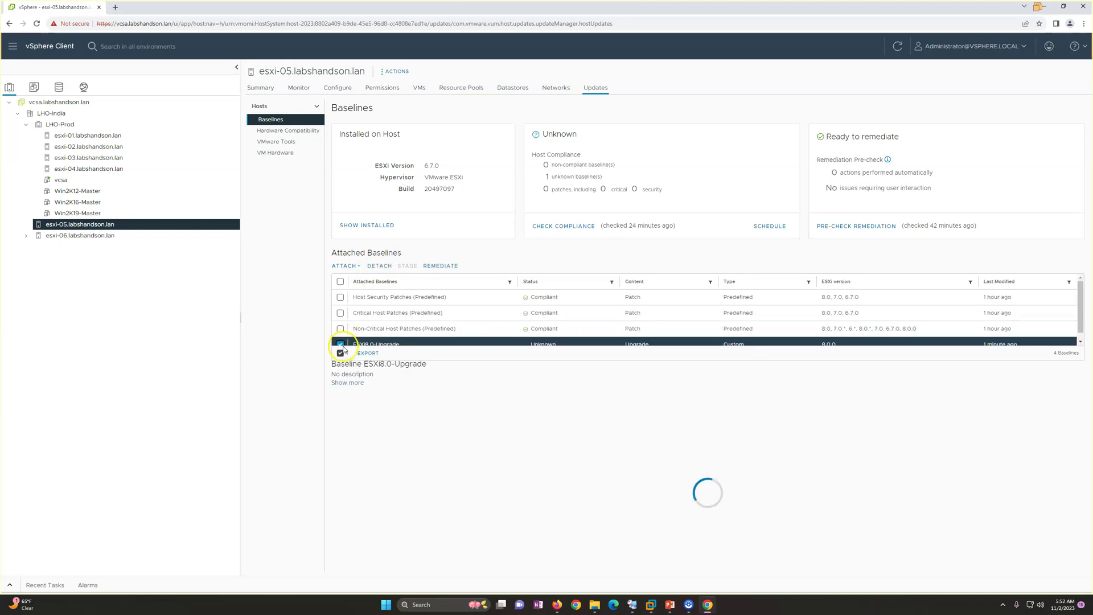
pyautogui.scroll(-1, 579, 334)
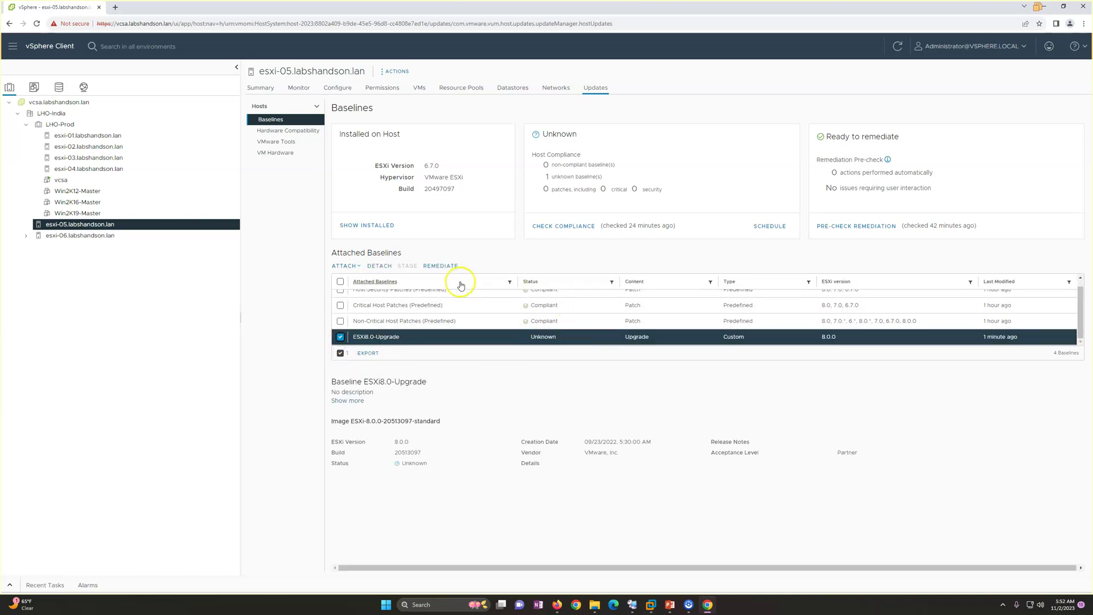
pyautogui.click(441, 266)
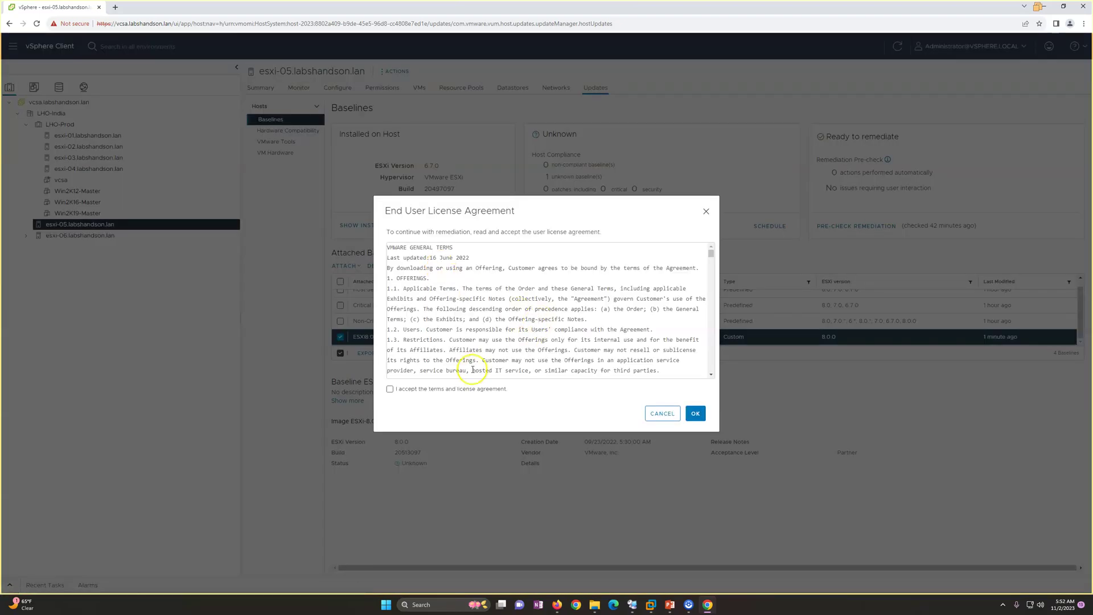
pyautogui.click(424, 393)
# - Switch to VMware Workstation to check the ESXi version on the ESXi-05 console, and return to the vSphere Client
pyautogui.moveTo(651, 604)
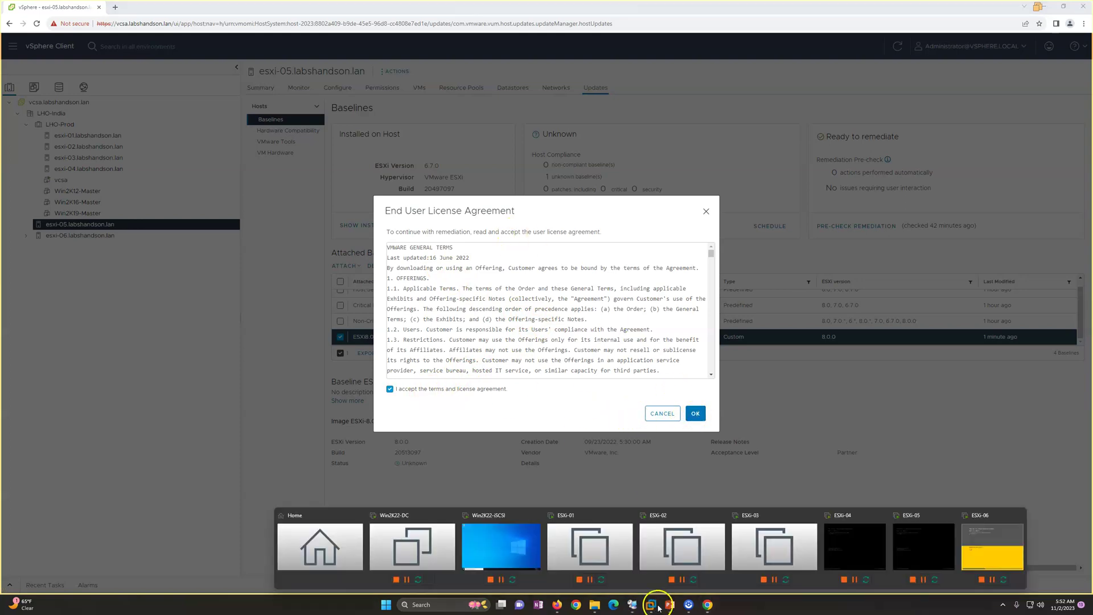
pyautogui.click(920, 548)
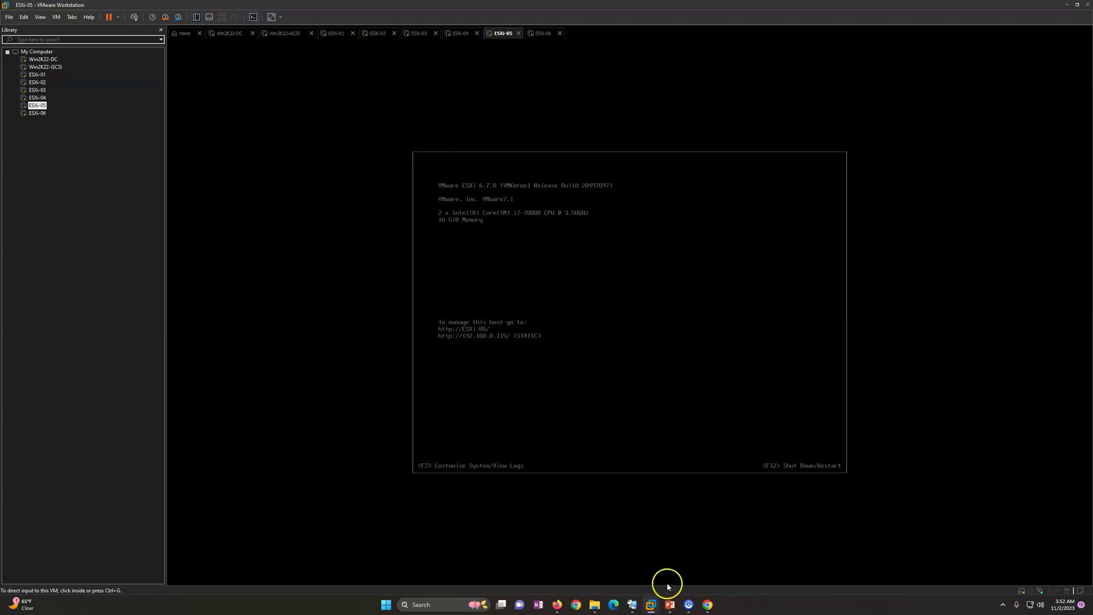
pyautogui.click(703, 604)
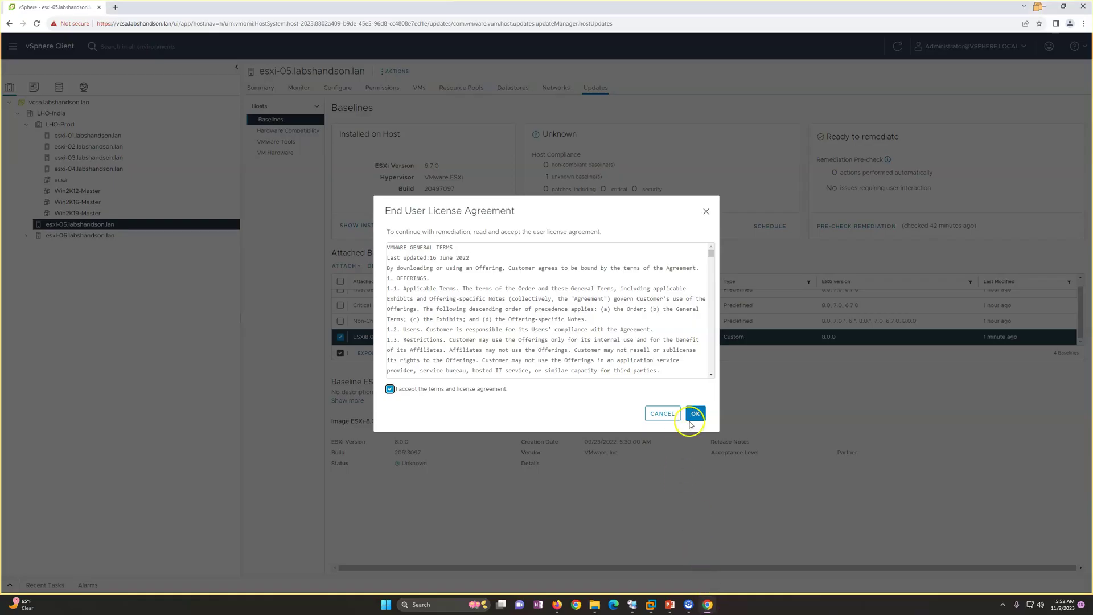
# - Confirm the license agreement, review the ISO to install, and start the ESXi8.0-Upgrade remediation of esxi-05.labshandson.lan
pyautogui.click(695, 414)
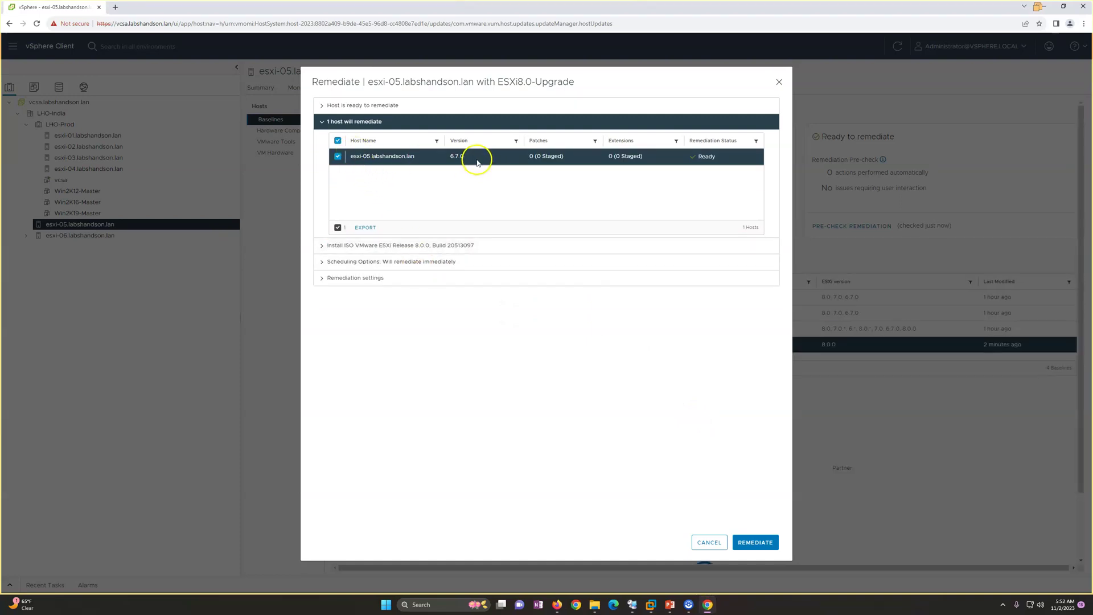
pyautogui.click(356, 250)
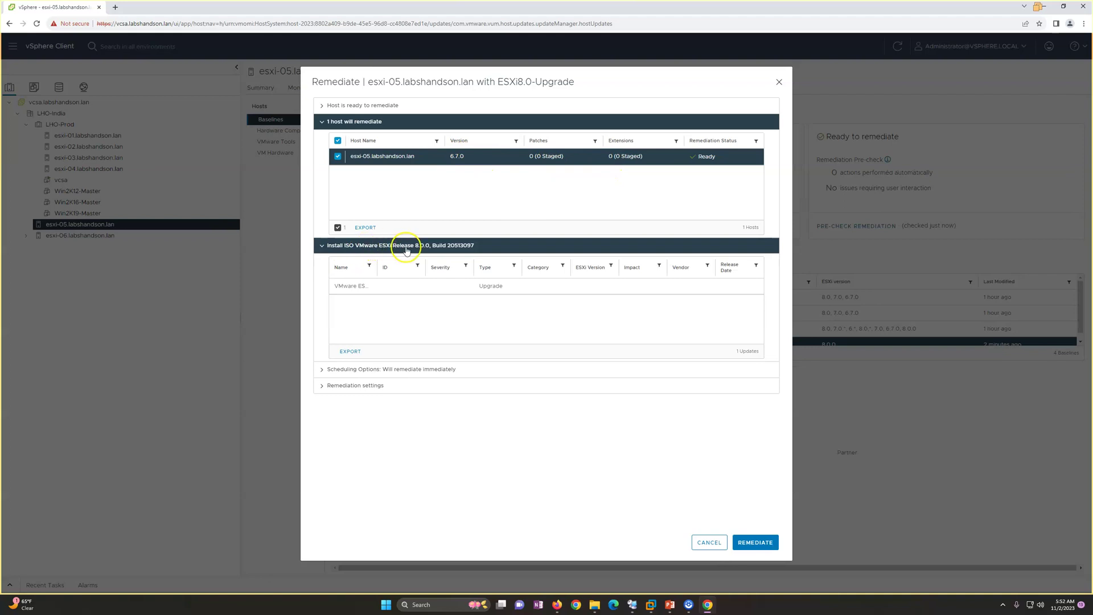
pyautogui.click(459, 245)
pyautogui.click(746, 548)
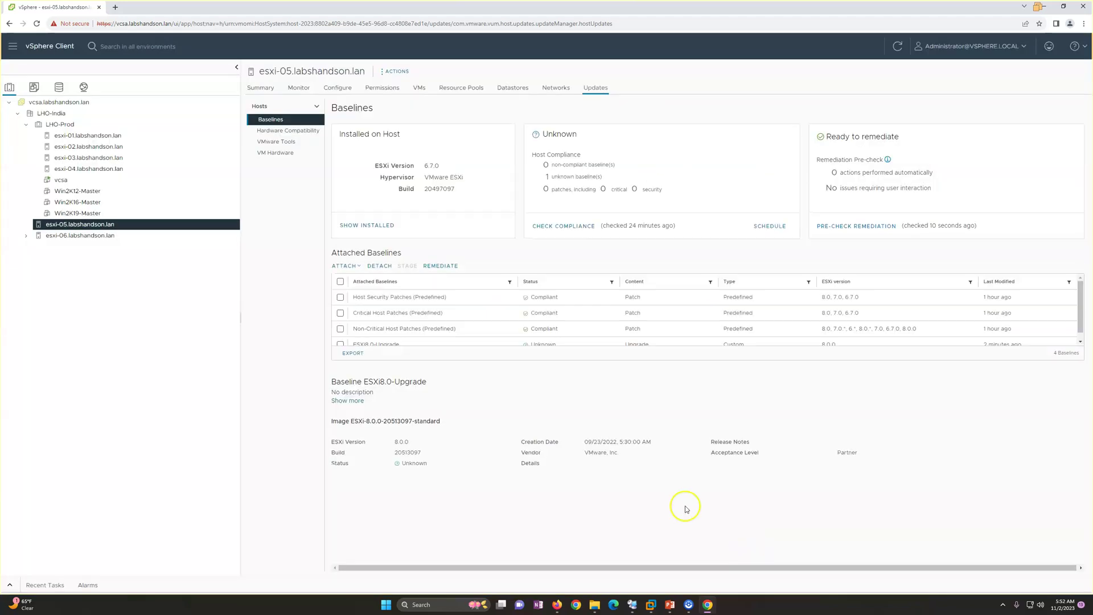
pyautogui.scroll(-1, 551, 303)
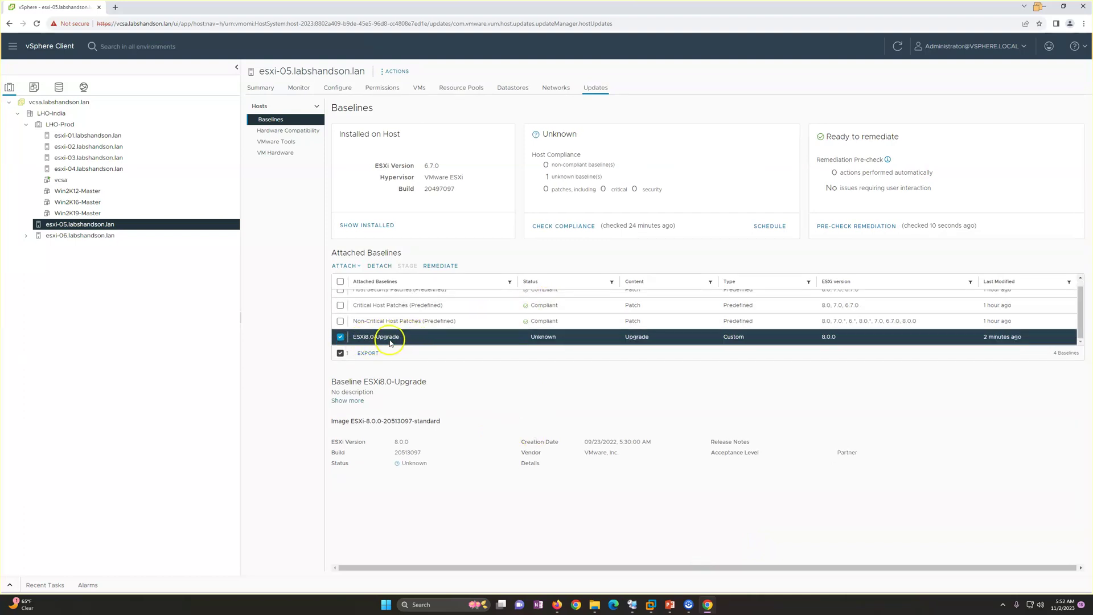
# - Attach the ESXi8.0-Upgrade-With-Patches baseline group to host esxi-06.labshandson.lan
pyautogui.click(91, 236)
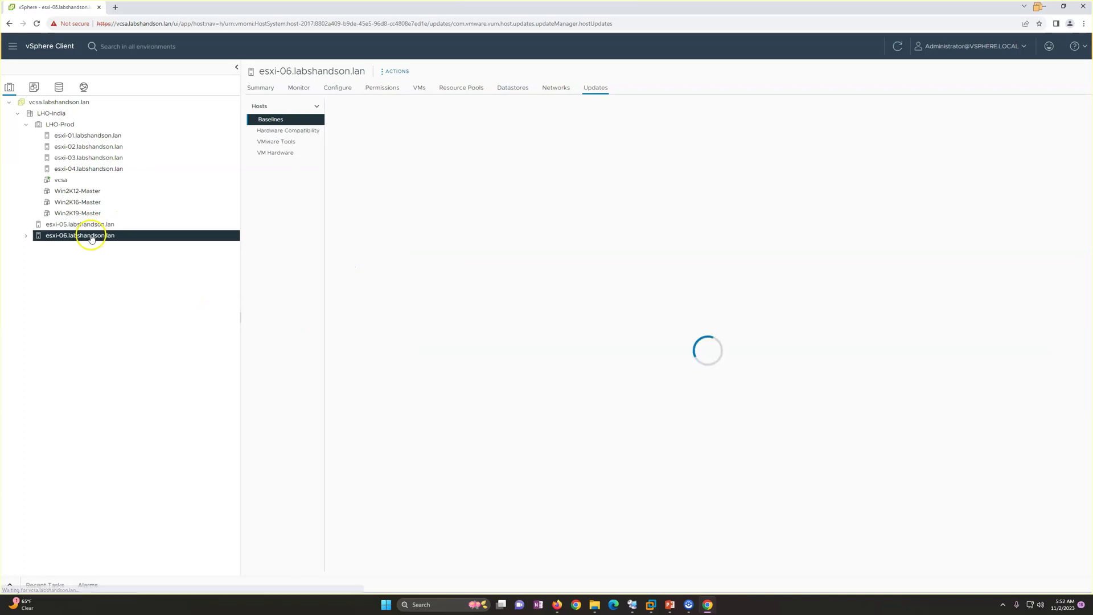
pyautogui.click(352, 267)
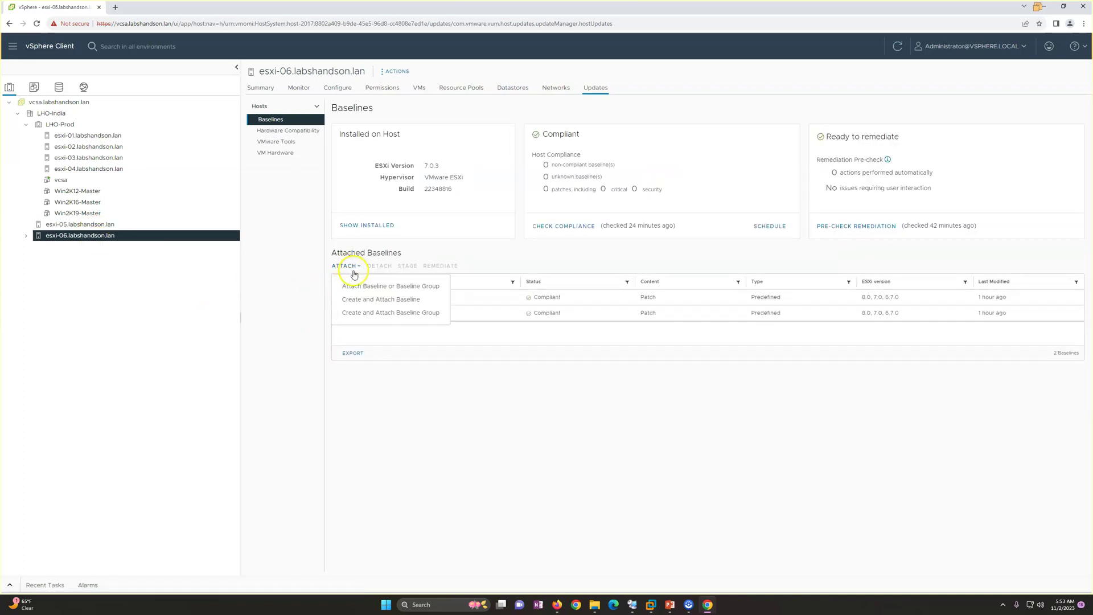
pyautogui.click(360, 285)
pyautogui.click(323, 187)
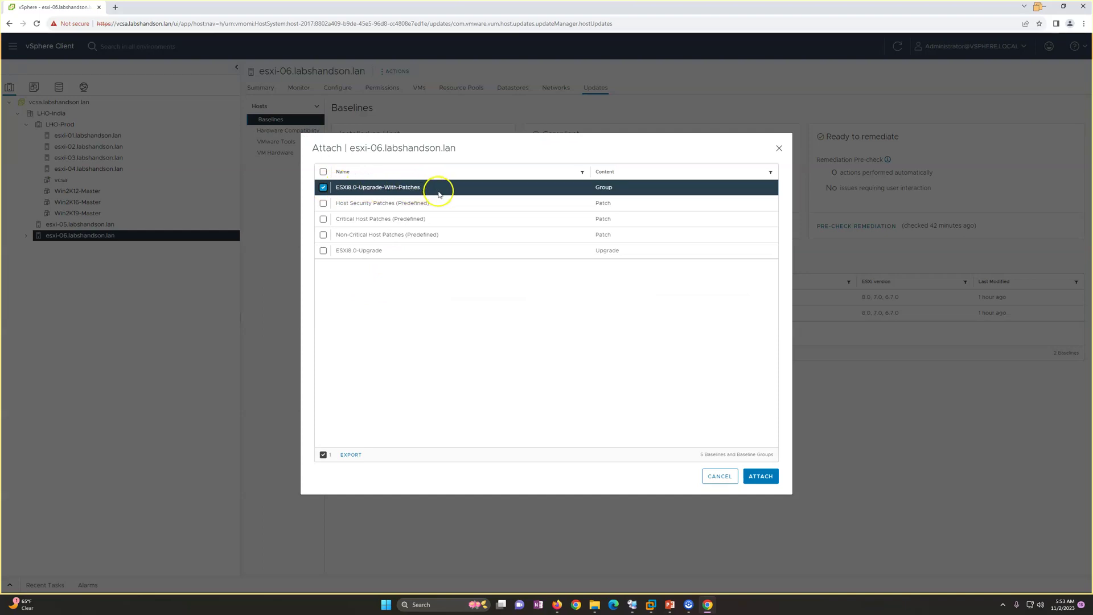
pyautogui.click(763, 477)
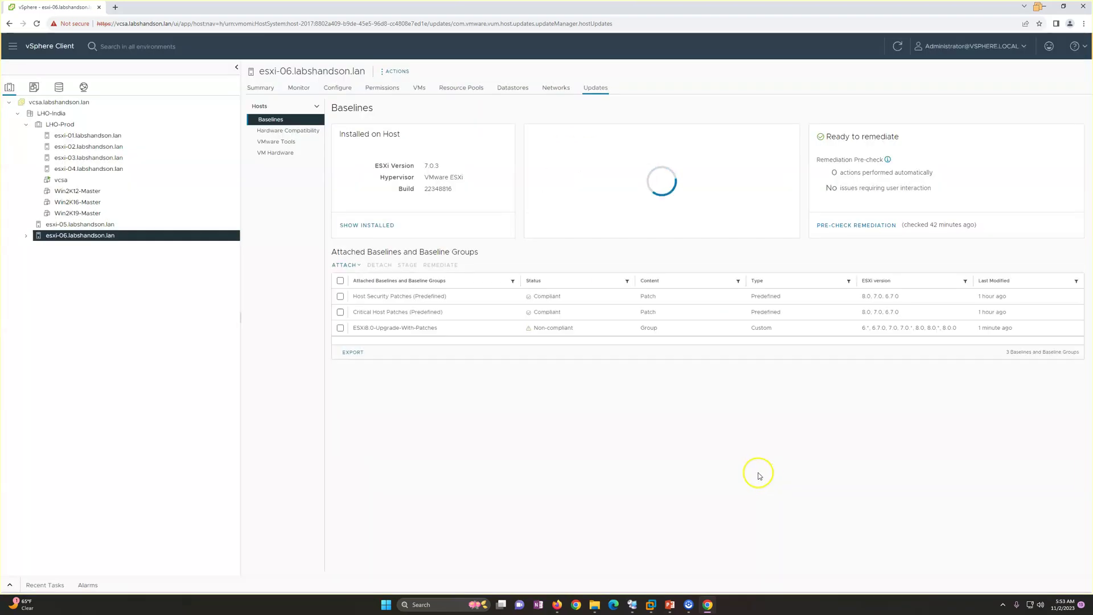
# - Select the attached ESXi8.0-Upgrade-With-Patches group on esxi-06 and review its baselines, ISO and updates
pyautogui.click(340, 329)
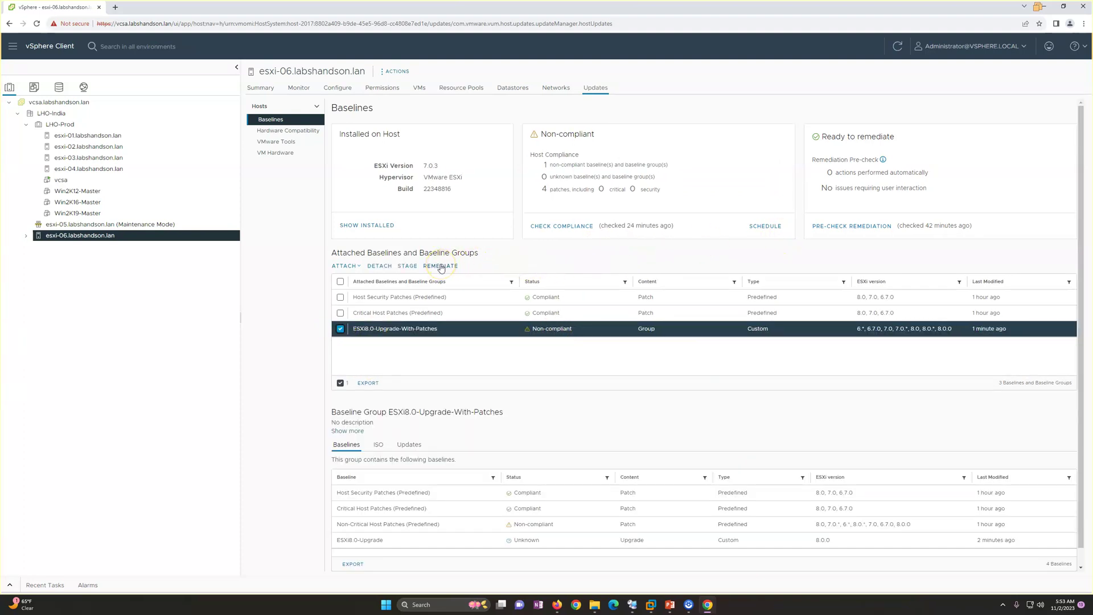
pyautogui.scroll(-1, 439, 501)
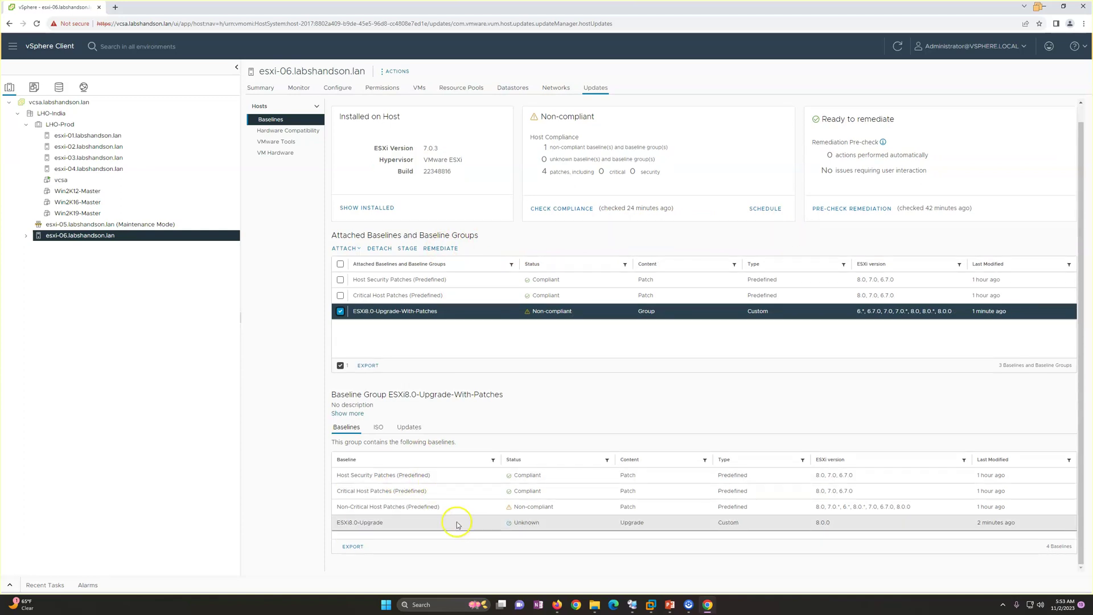
pyautogui.scroll(1, 433, 455)
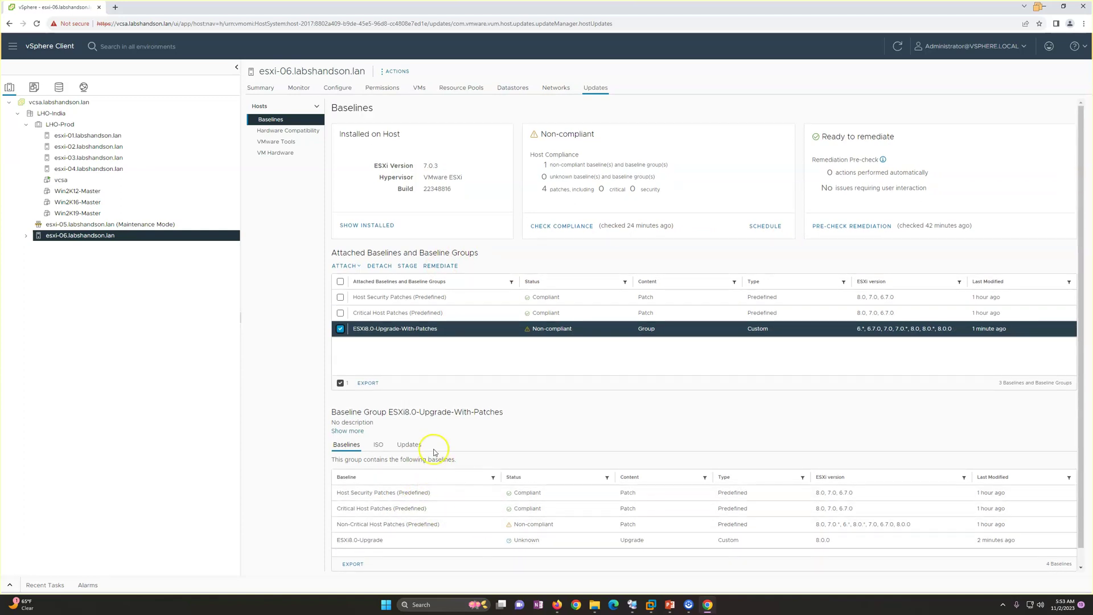
pyautogui.click(379, 447)
pyautogui.click(410, 439)
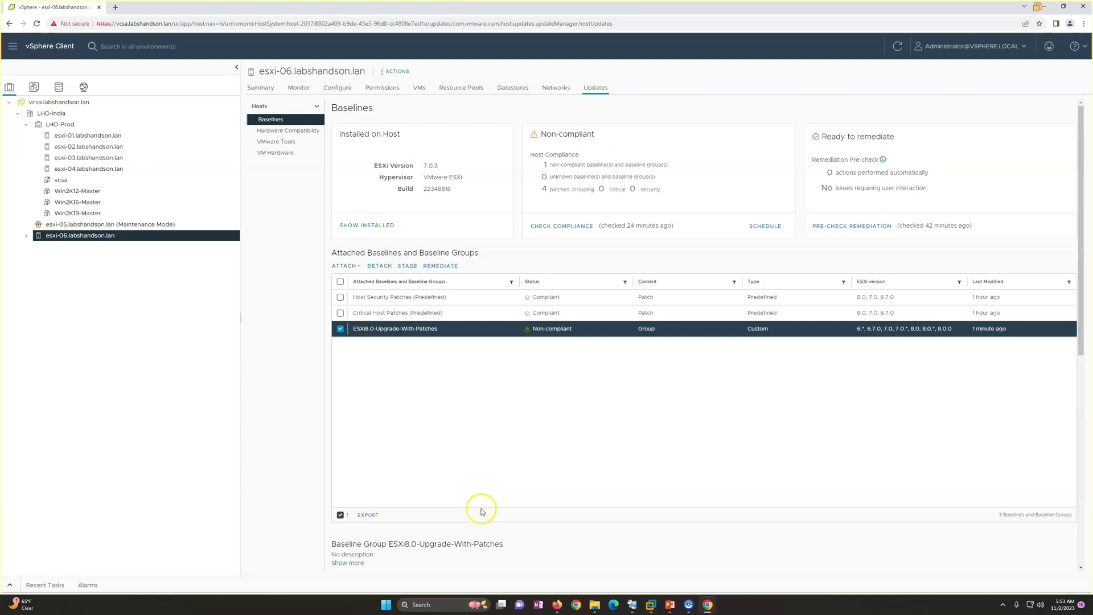
# - Remediate esxi-06.labshandson.lan with the ESXi8.0-Upgrade-With-Patches group, accepting the license terms and reviewing the ISO and updates to install
pyautogui.click(432, 267)
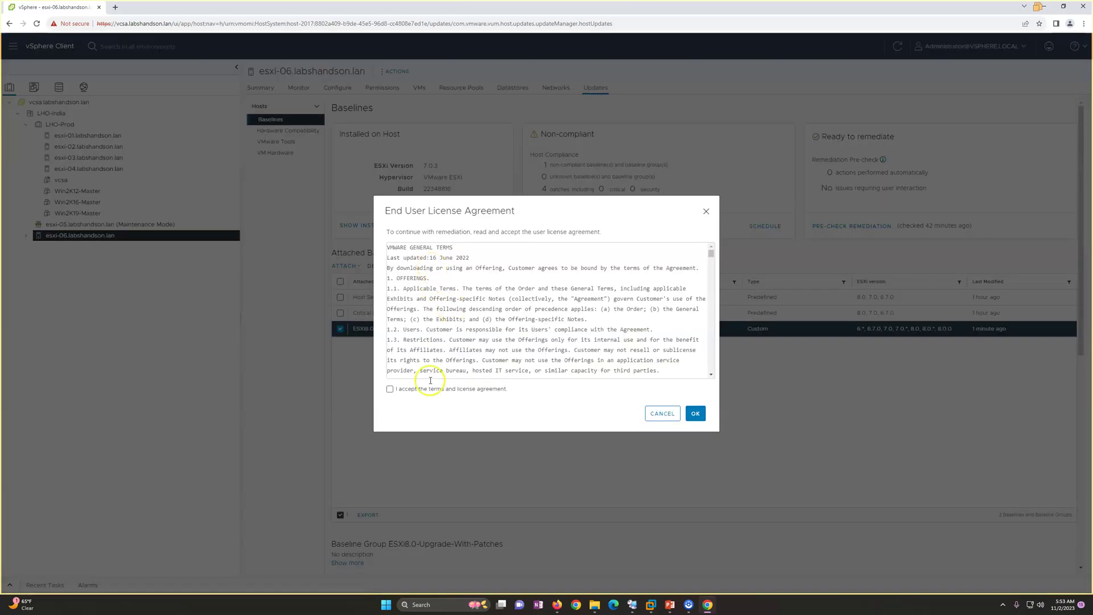
pyautogui.click(412, 389)
pyautogui.click(695, 414)
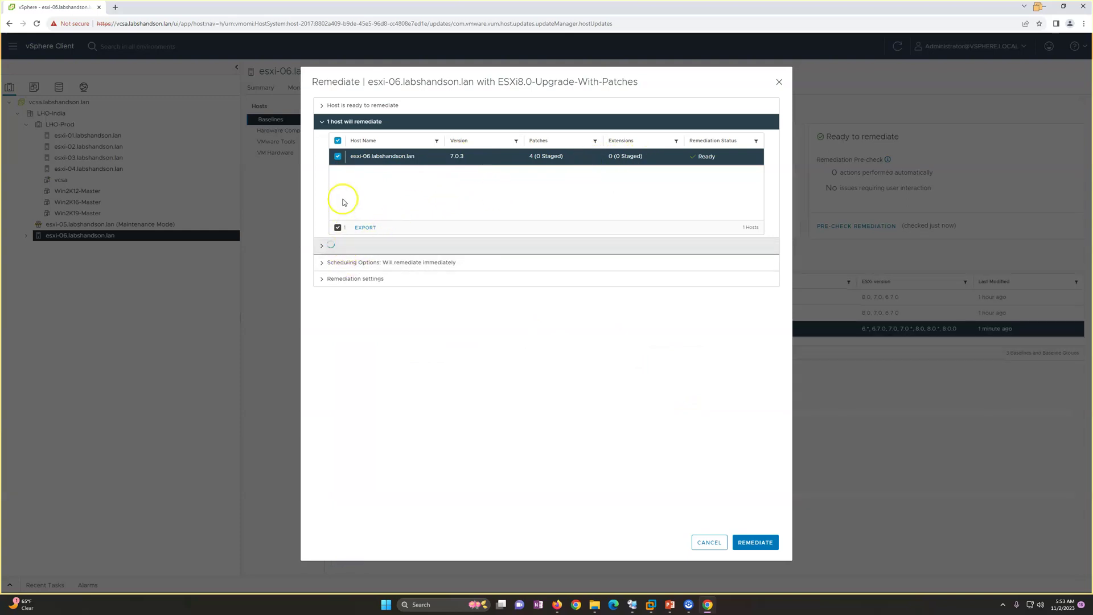
pyautogui.click(322, 123)
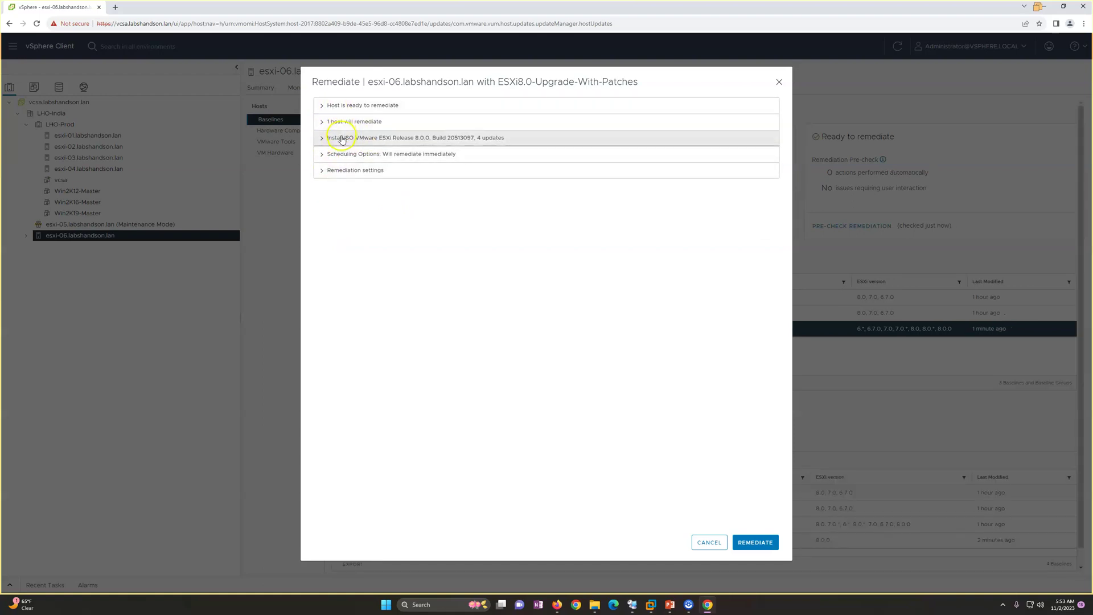
pyautogui.click(342, 139)
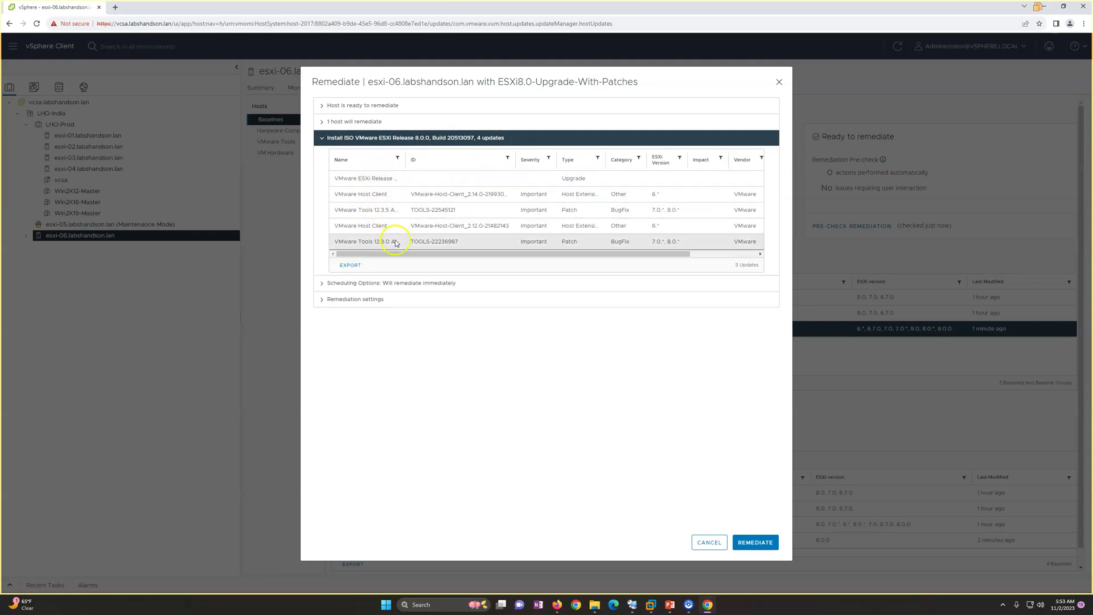
pyautogui.click(755, 543)
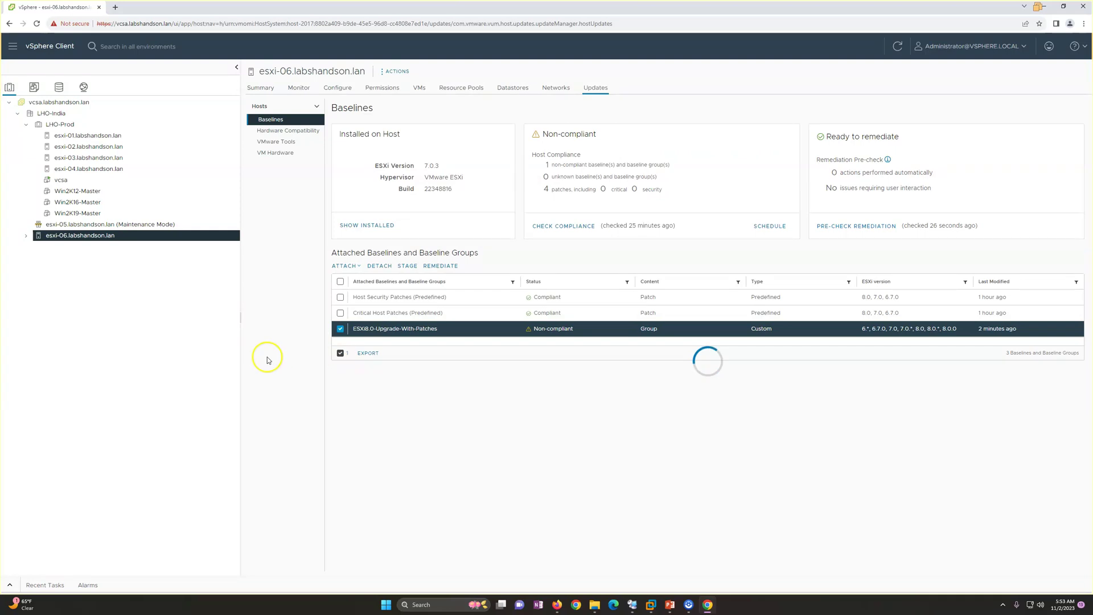
# - Show the recent tasks in a reduced-height pane and open the attached baselines of esxi-05.labshandson.lan
pyautogui.click(8, 586)
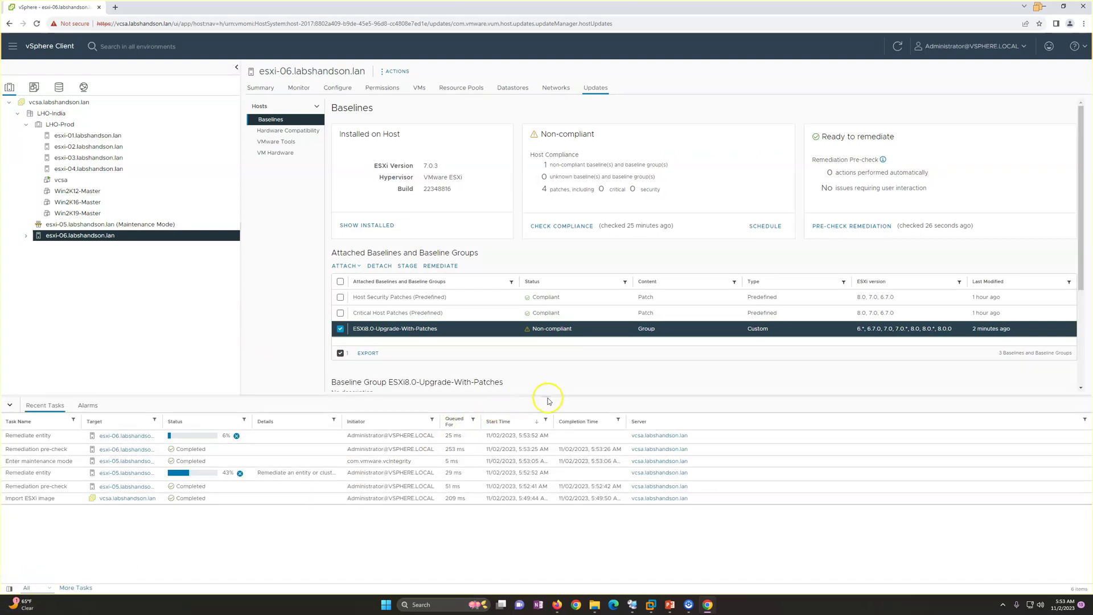
pyautogui.moveTo(546, 396); pyautogui.dragTo(547, 443)
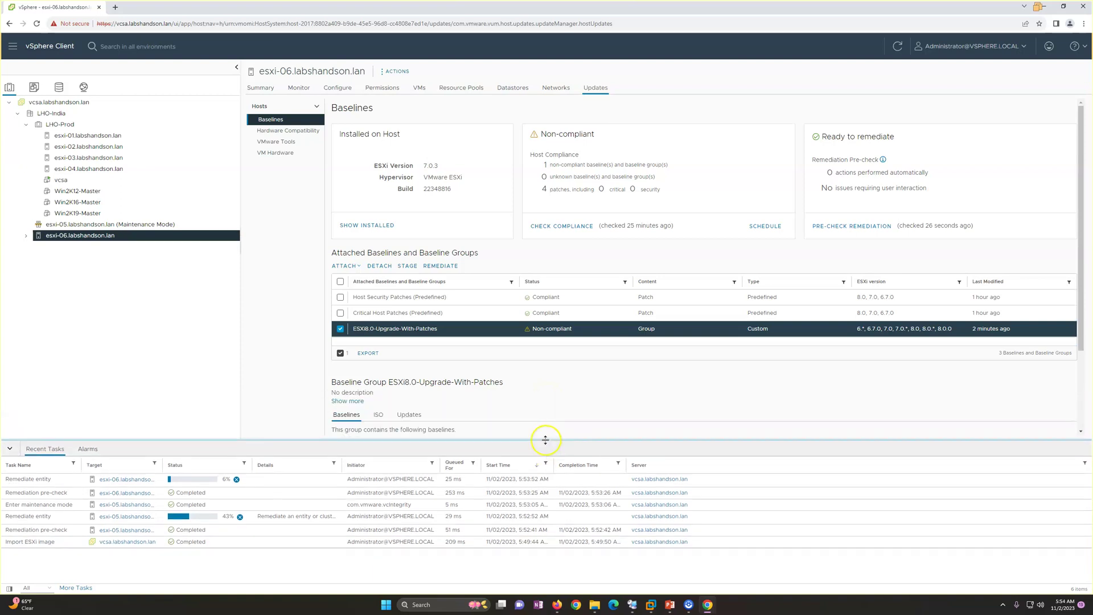
pyautogui.click(126, 225)
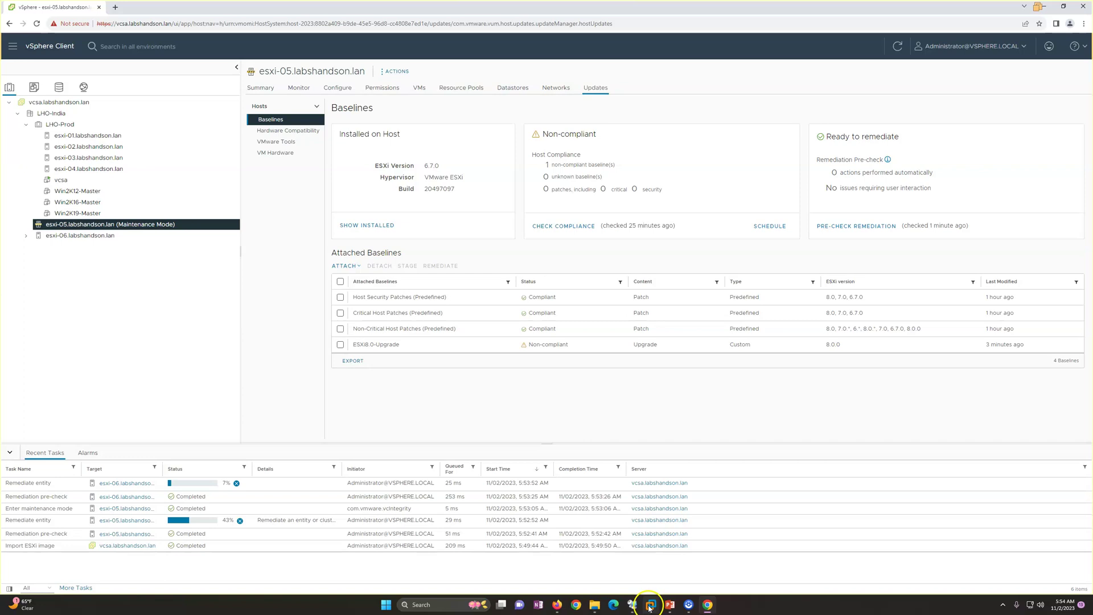
# - Switch to VMware Workstation to check the upgrade state on the ESXi-05 console, and return to the vSphere Client
pyautogui.moveTo(651, 604)
pyautogui.click(934, 546)
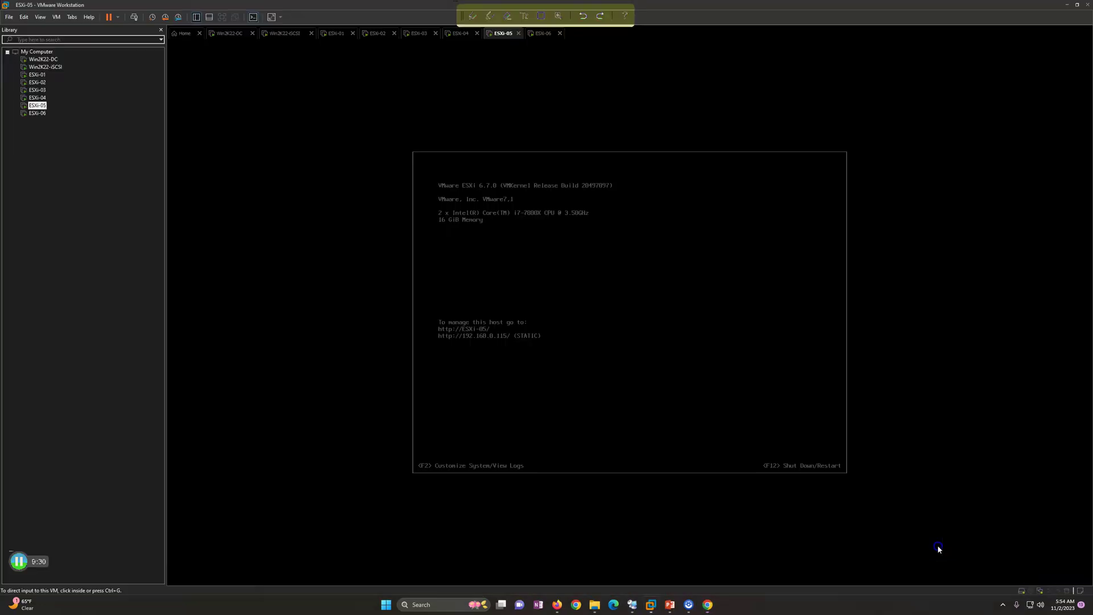
pyautogui.click(1068, 5)
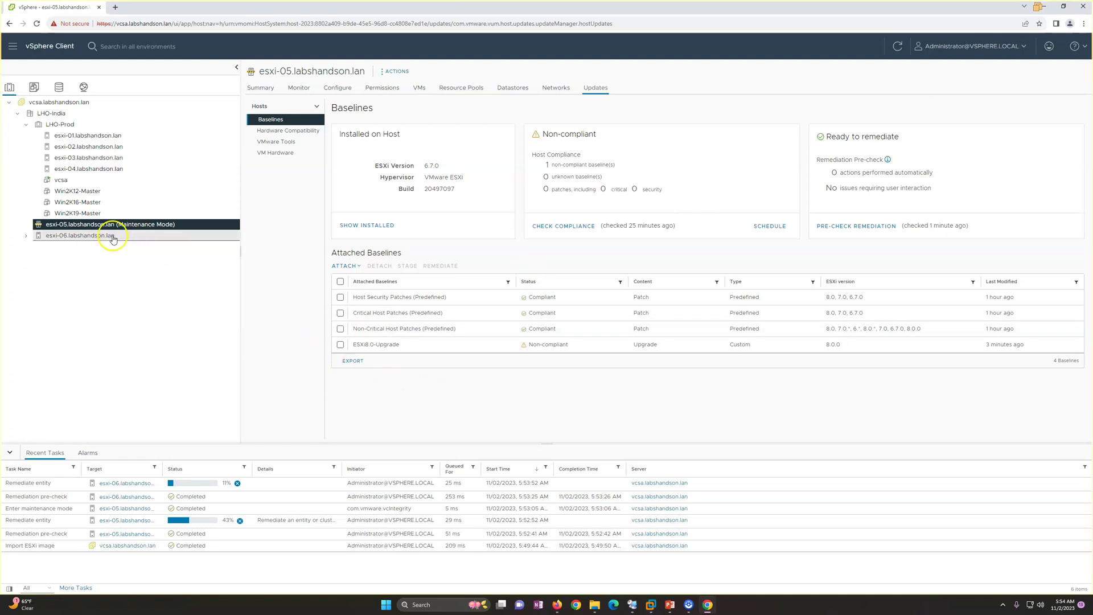
# - Check the update status of esxi-05 and esxi-06, and widen the Details column of the recent tasks
pyautogui.click(136, 226)
pyautogui.click(122, 237)
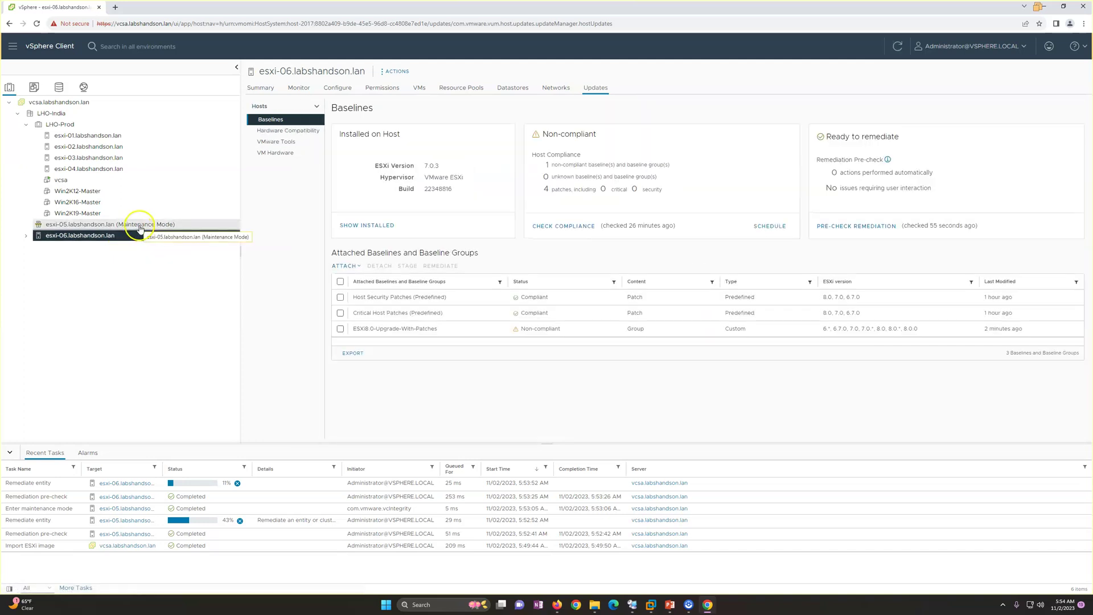
pyautogui.click(140, 228)
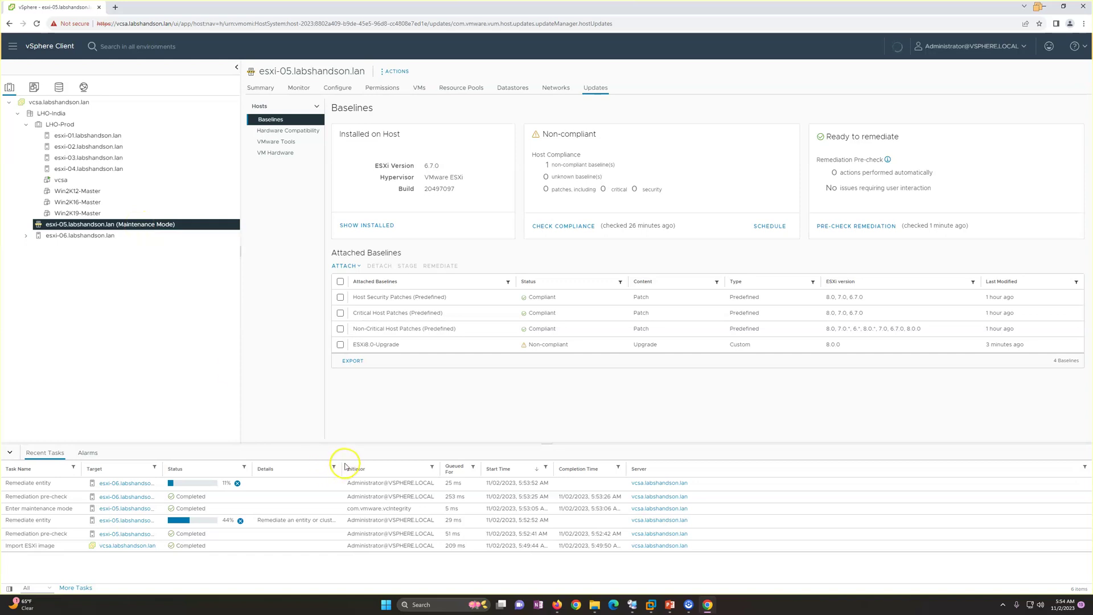
pyautogui.moveTo(340, 467); pyautogui.dragTo(367, 466)
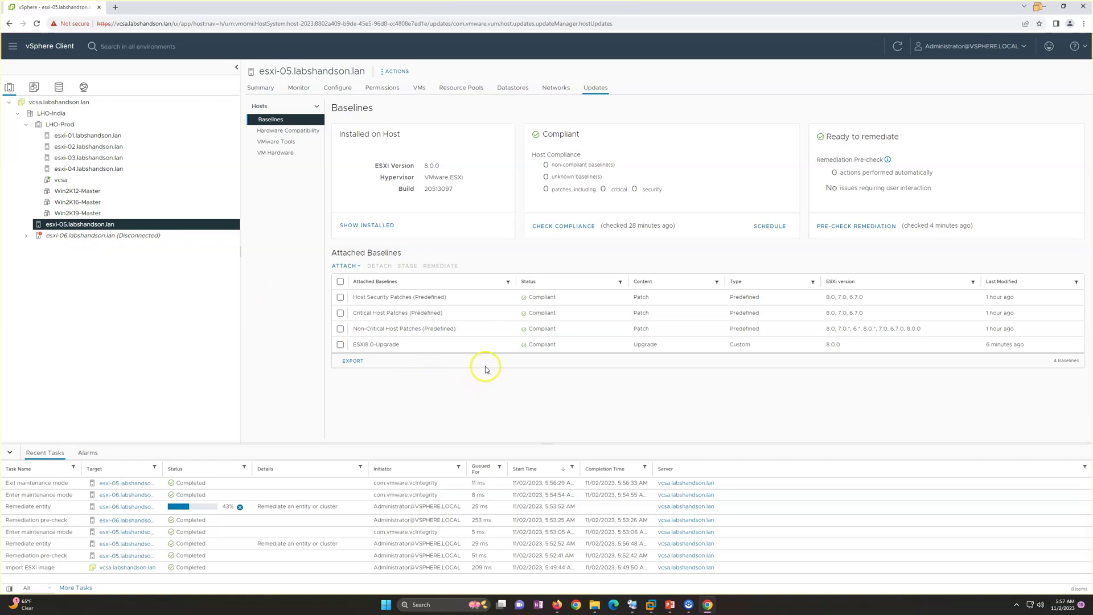
# - Check the hypervisor version in the host summary of esxi-05, and return to its attached baselines
pyautogui.click(260, 88)
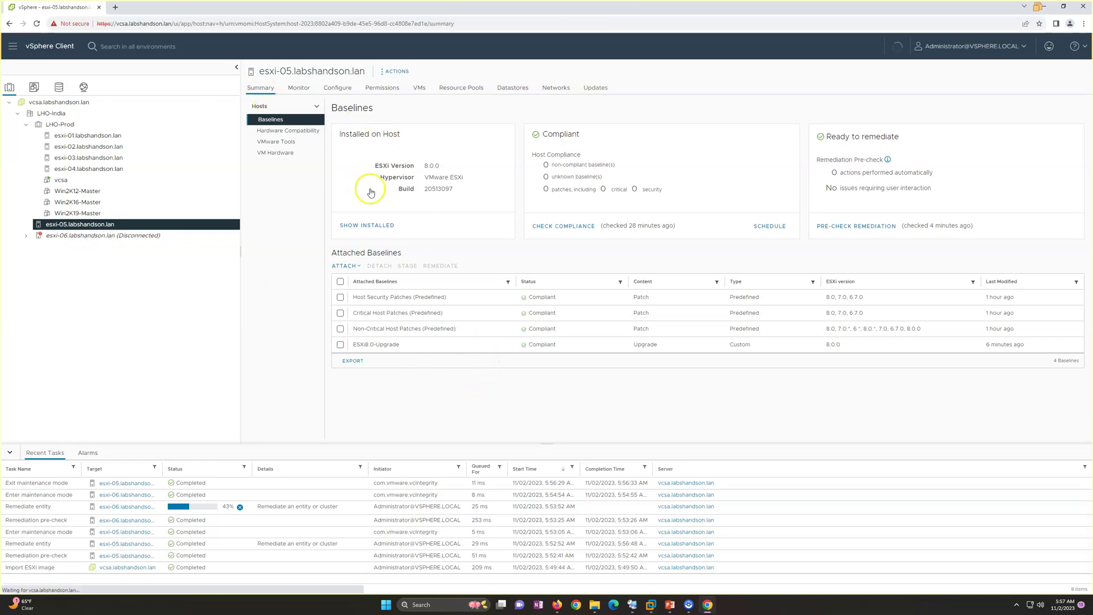
pyautogui.moveTo(389, 141); pyautogui.dragTo(461, 143)
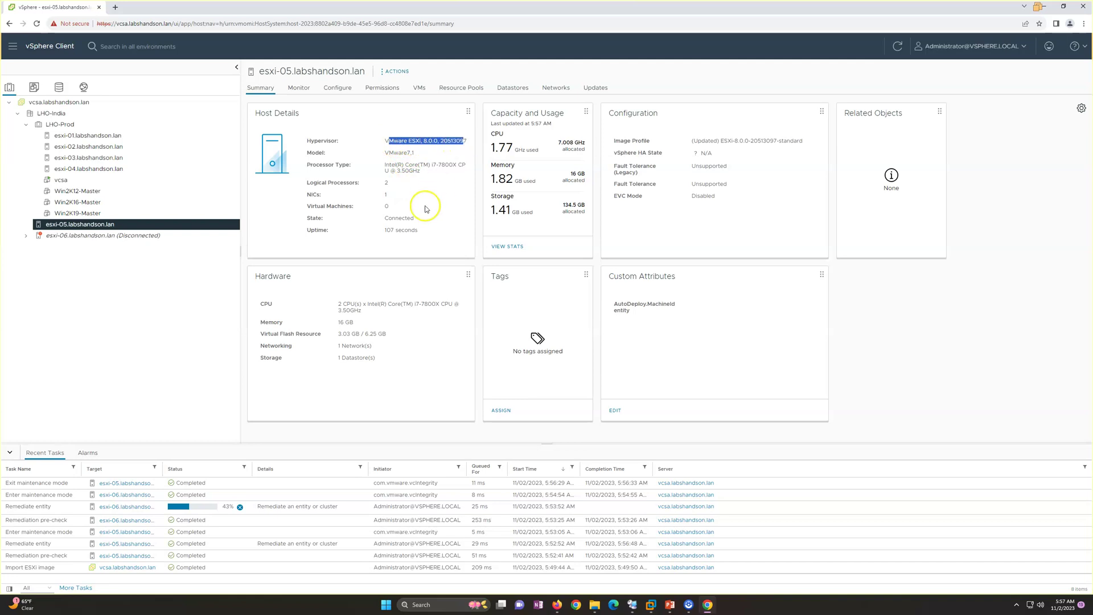
pyautogui.click(597, 100)
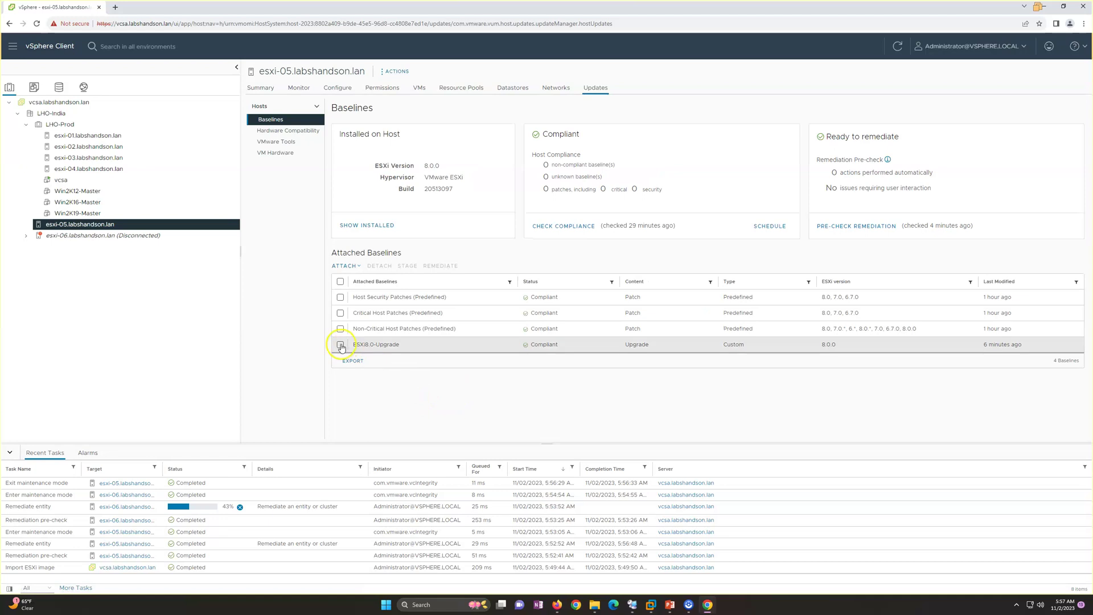
# - Run a compliance check on esxi-05 with all attached baselines selected, and clear the baseline selection
pyautogui.click(340, 281)
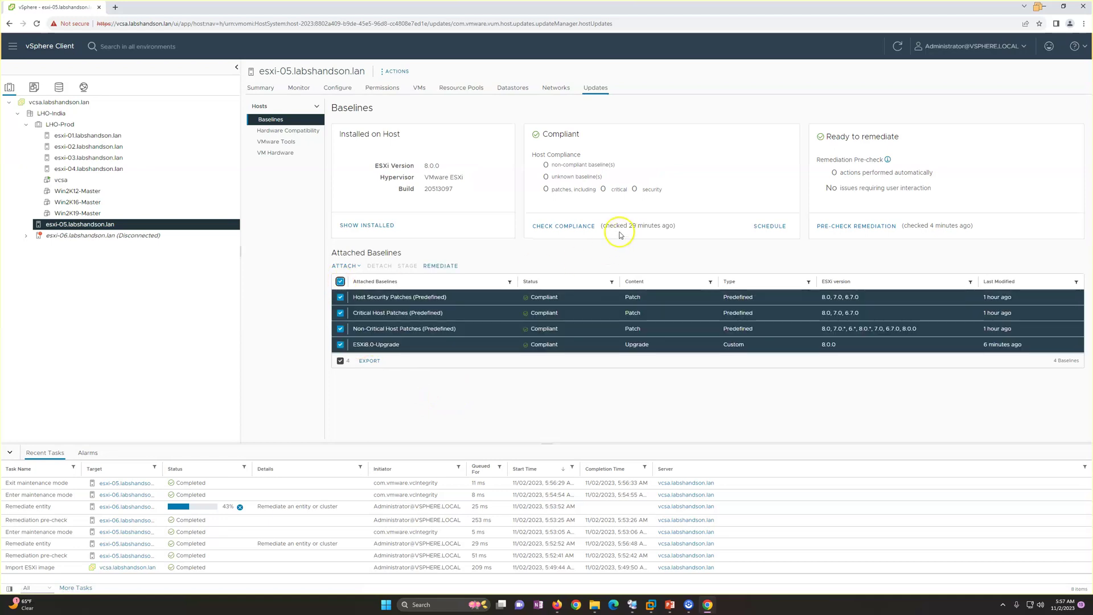
pyautogui.click(569, 228)
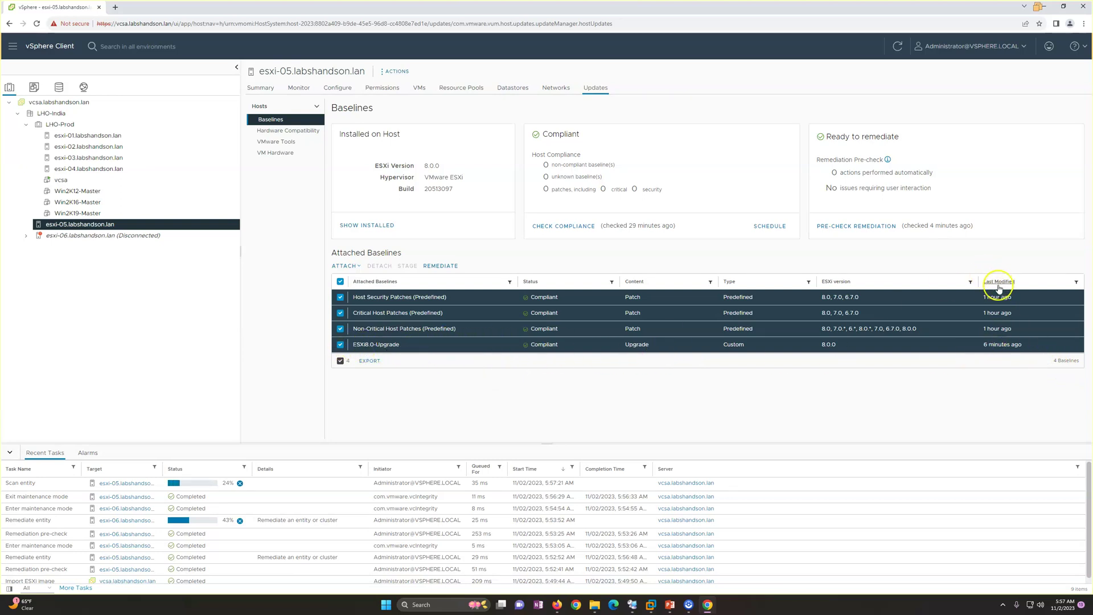
pyautogui.moveTo(982, 348); pyautogui.dragTo(1023, 349)
pyautogui.click(1023, 349)
pyautogui.click(340, 282)
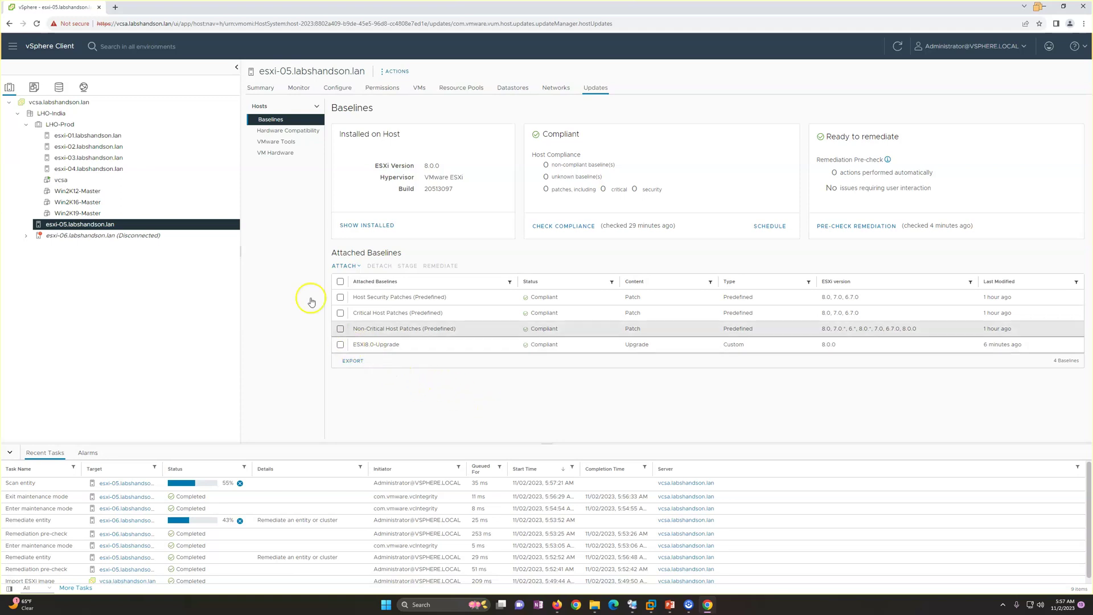
pyautogui.click(340, 346)
pyautogui.click(341, 345)
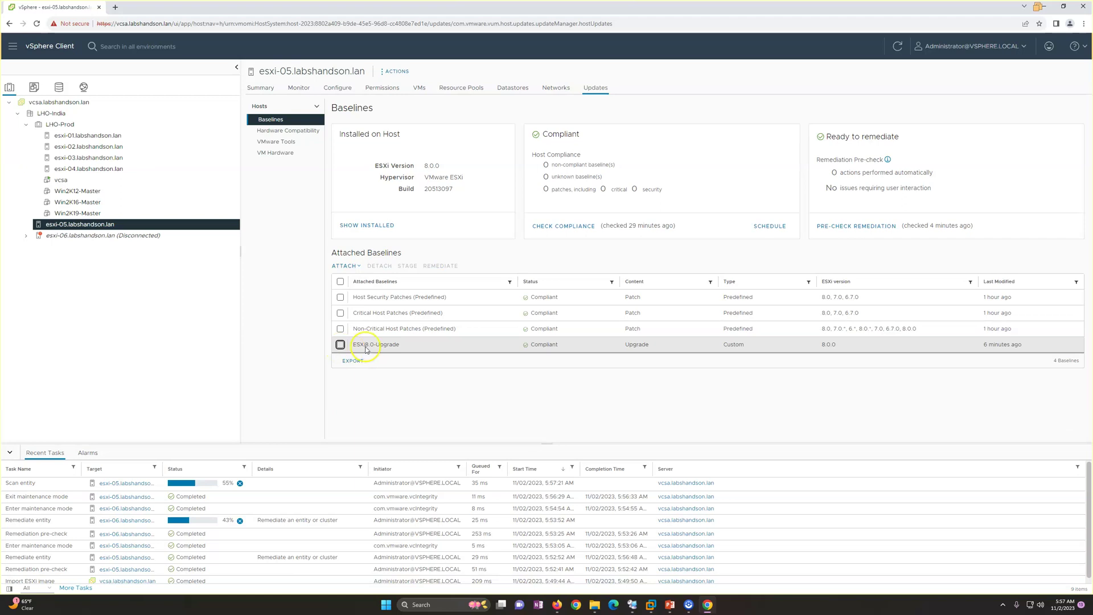
# - Look at the update status of esxi-06 and esxi-05, and switch to VMware Workstation to check the ESXi version on the ESXi-05 console
pyautogui.click(145, 236)
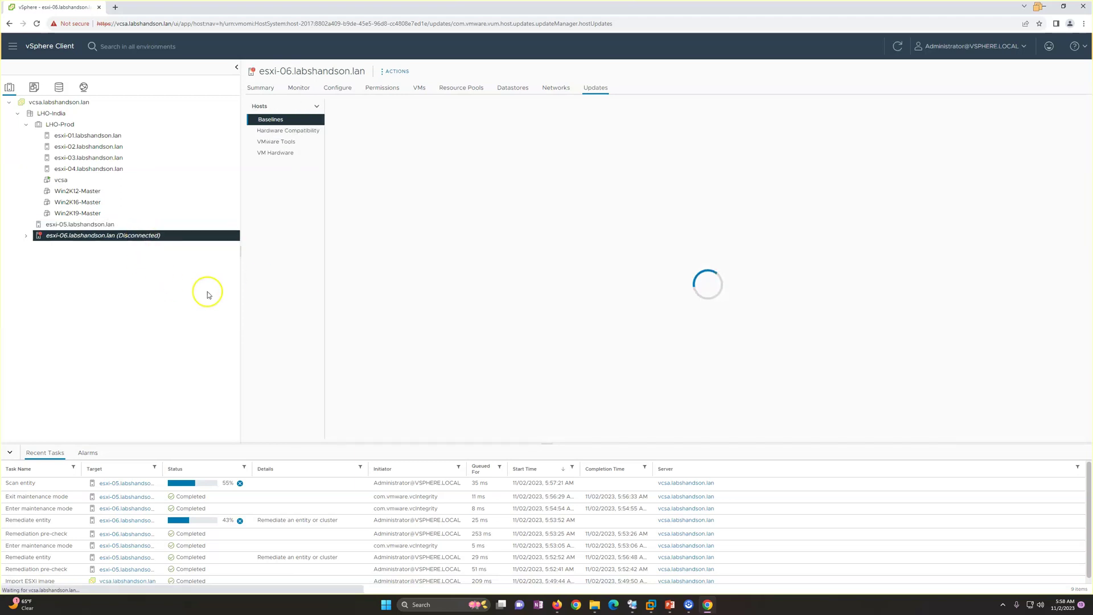
pyautogui.click(94, 225)
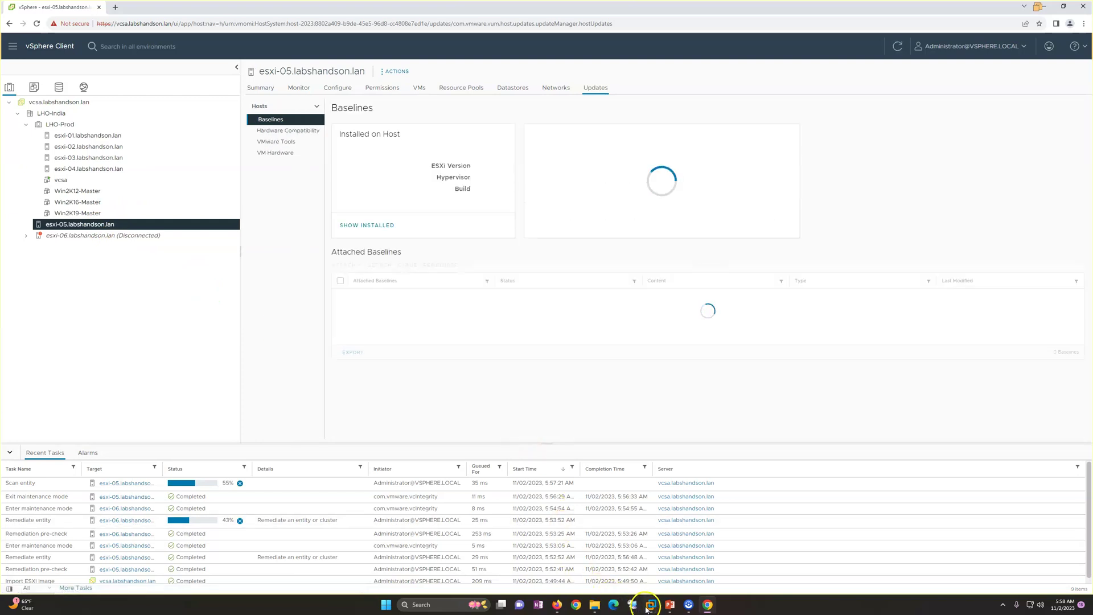
pyautogui.moveTo(650, 608)
pyautogui.click(924, 549)
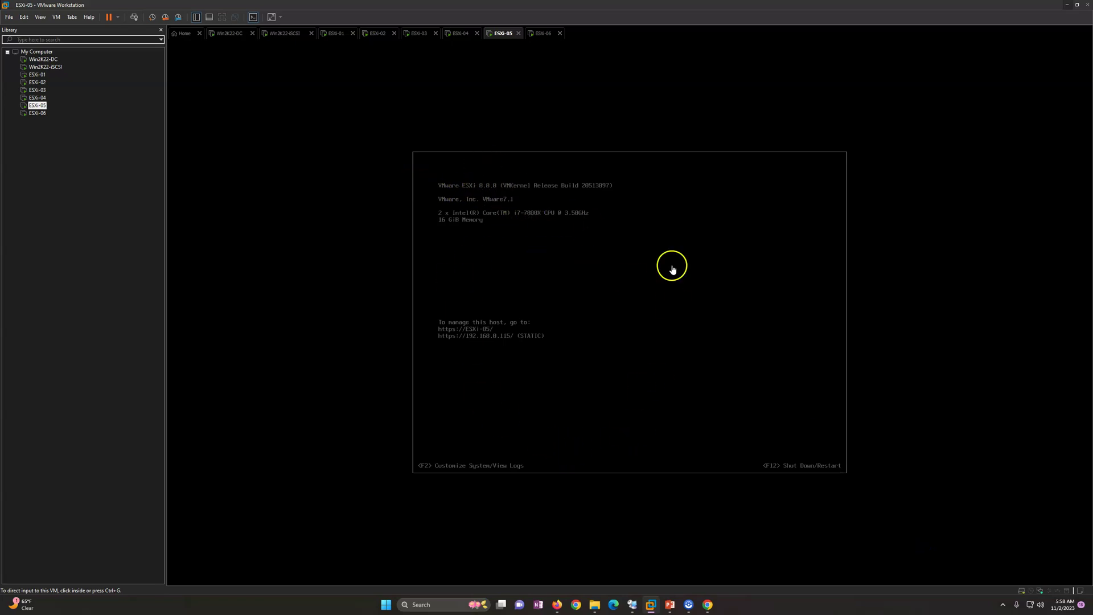
# - Look at the update status of esxi-06 in vSphere Client, check its ESXi version on the VMware Workstation console, and return to open its host summary
pyautogui.click(1066, 7)
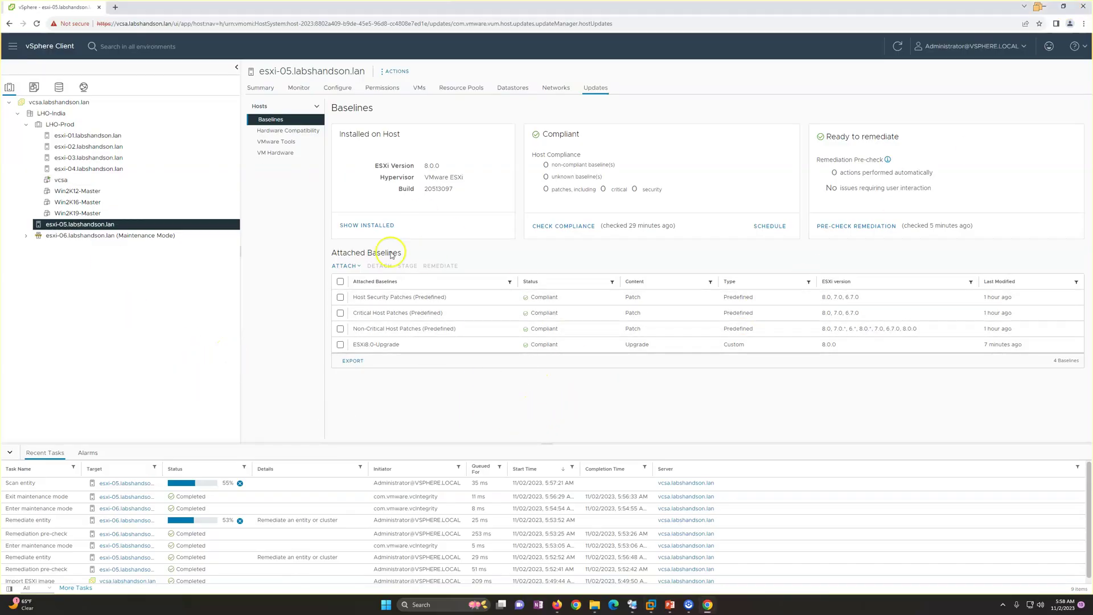
pyautogui.click(135, 236)
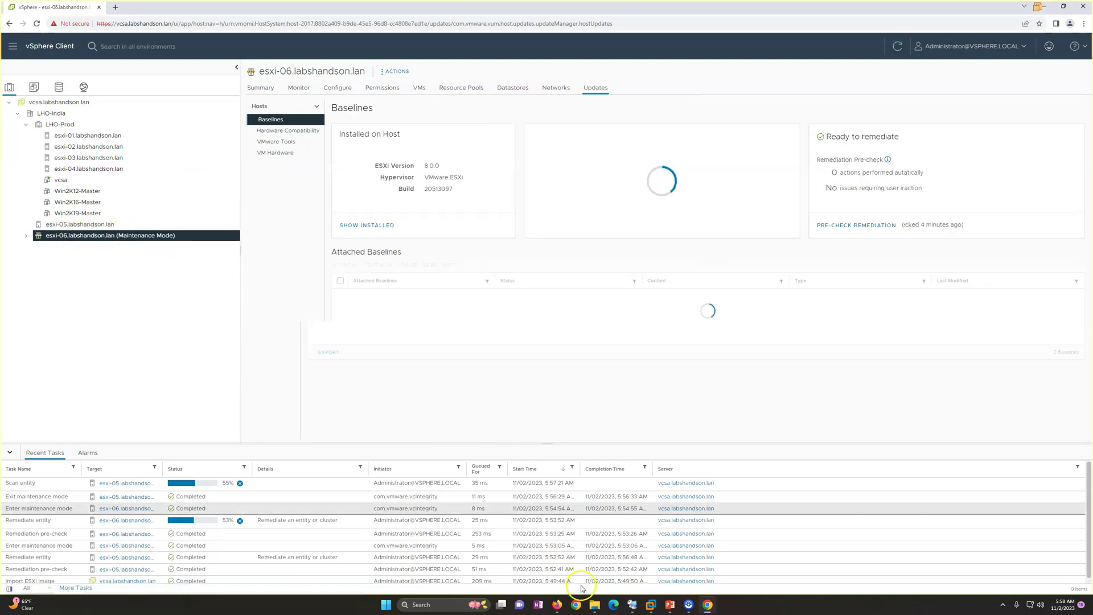
pyautogui.moveTo(654, 608)
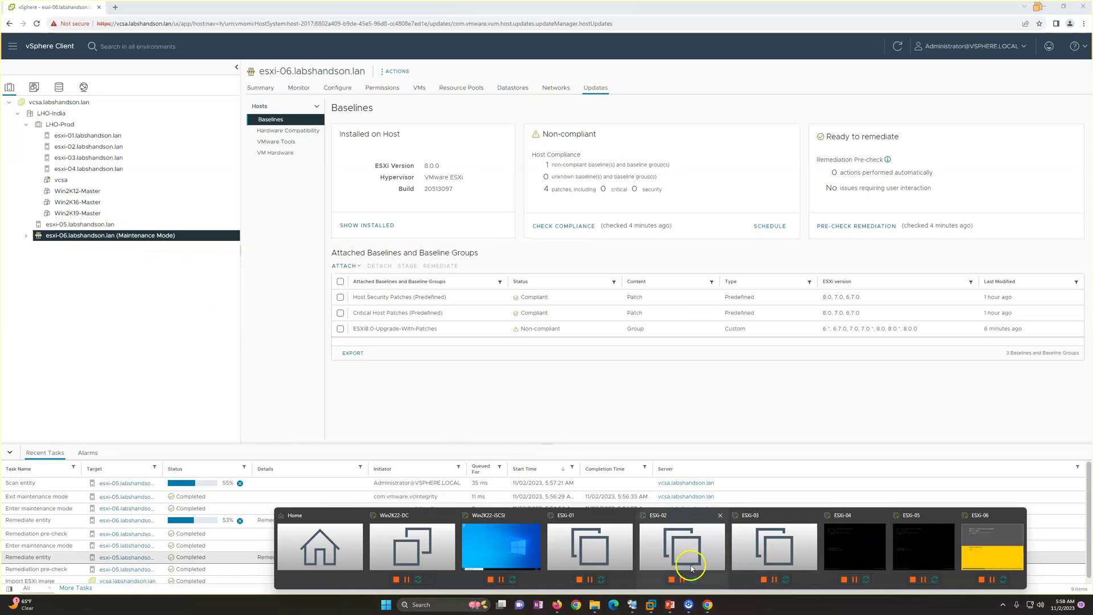
pyautogui.click(1000, 548)
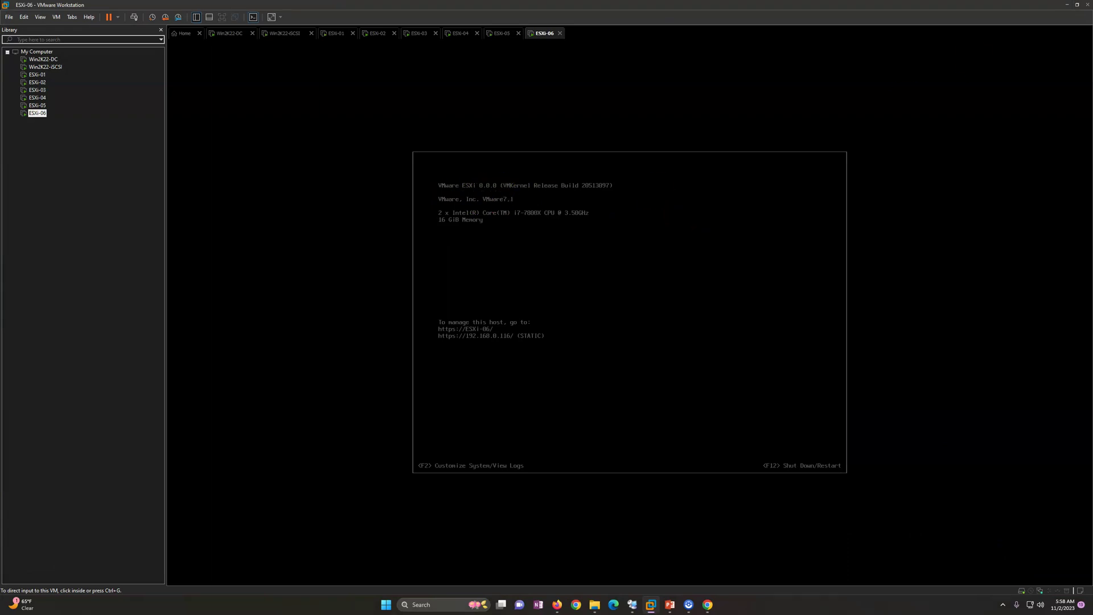
pyautogui.click(1068, 7)
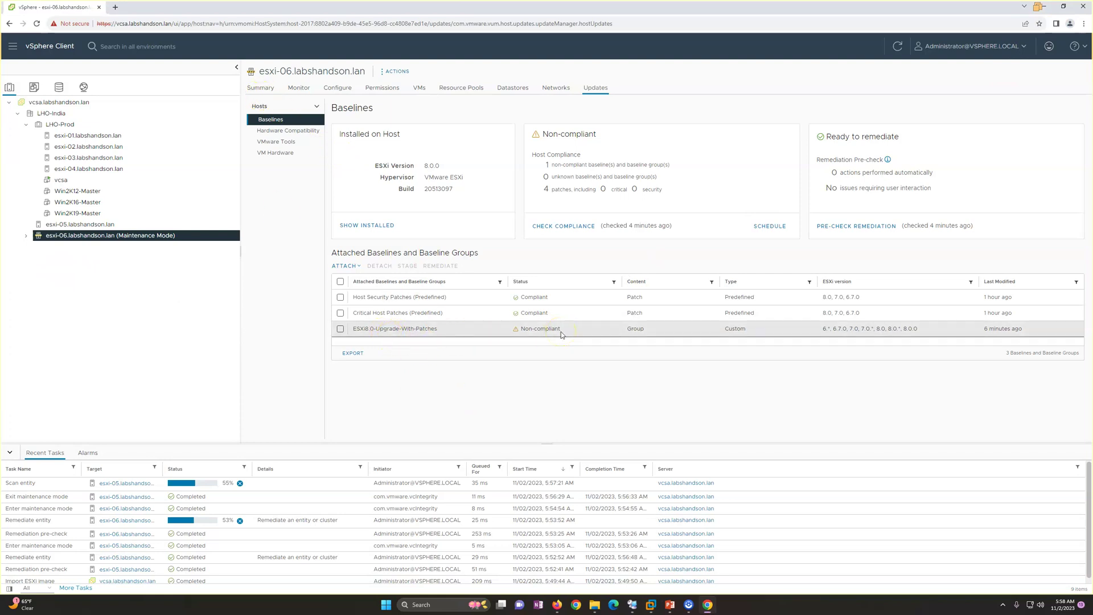
pyautogui.click(261, 88)
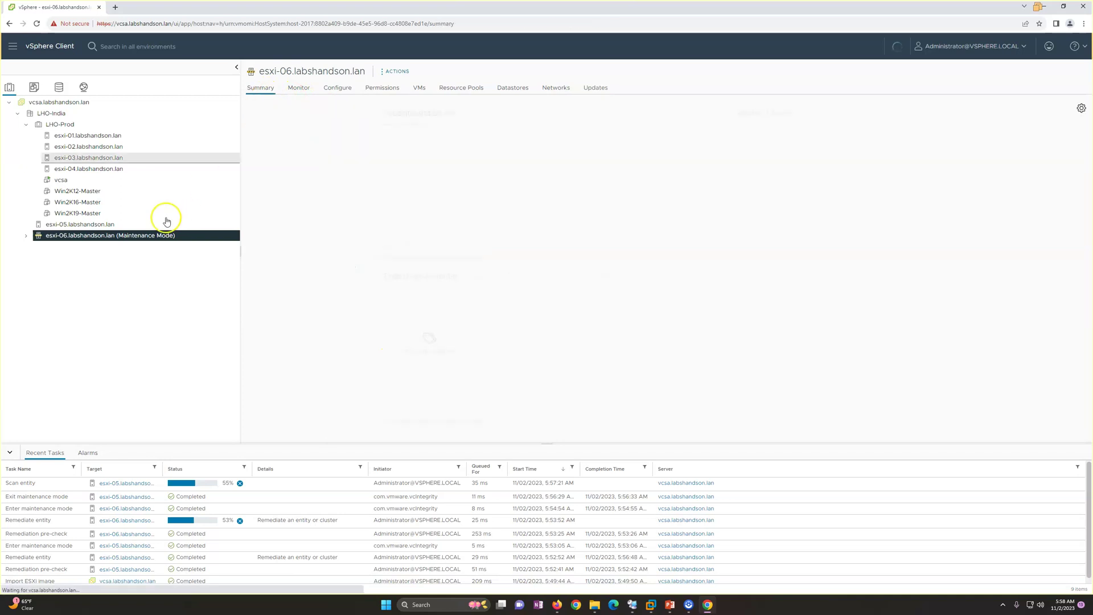
# - Open the remediation of esxi-05 with the Host Security Patches, Critical Host Patches and Non-Critical Host Patches baselines selected
pyautogui.click(113, 228)
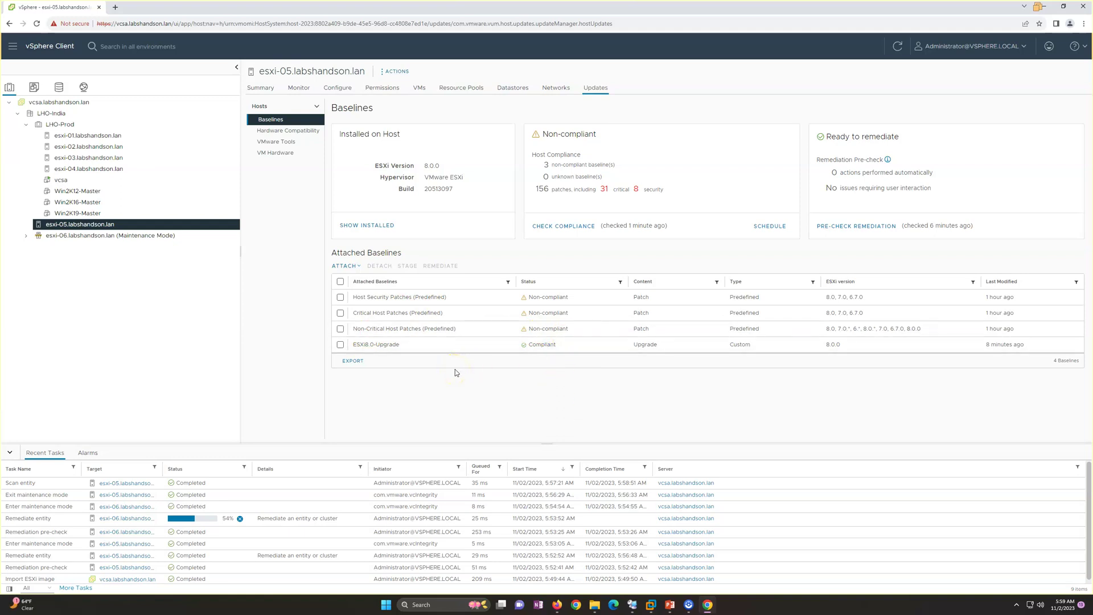
pyautogui.click(341, 298)
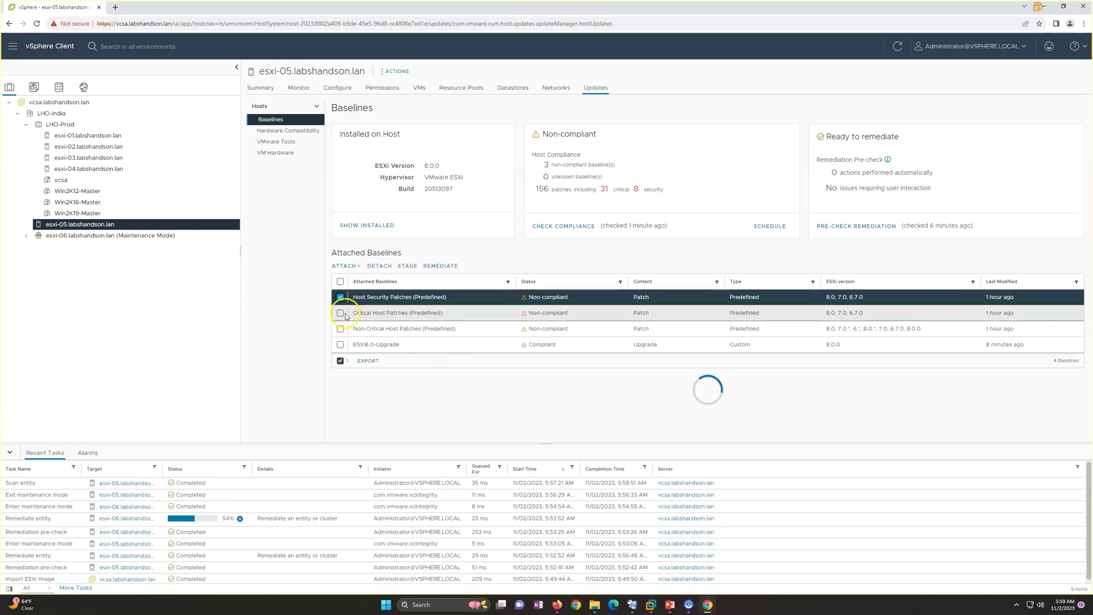
pyautogui.click(341, 313)
pyautogui.click(340, 329)
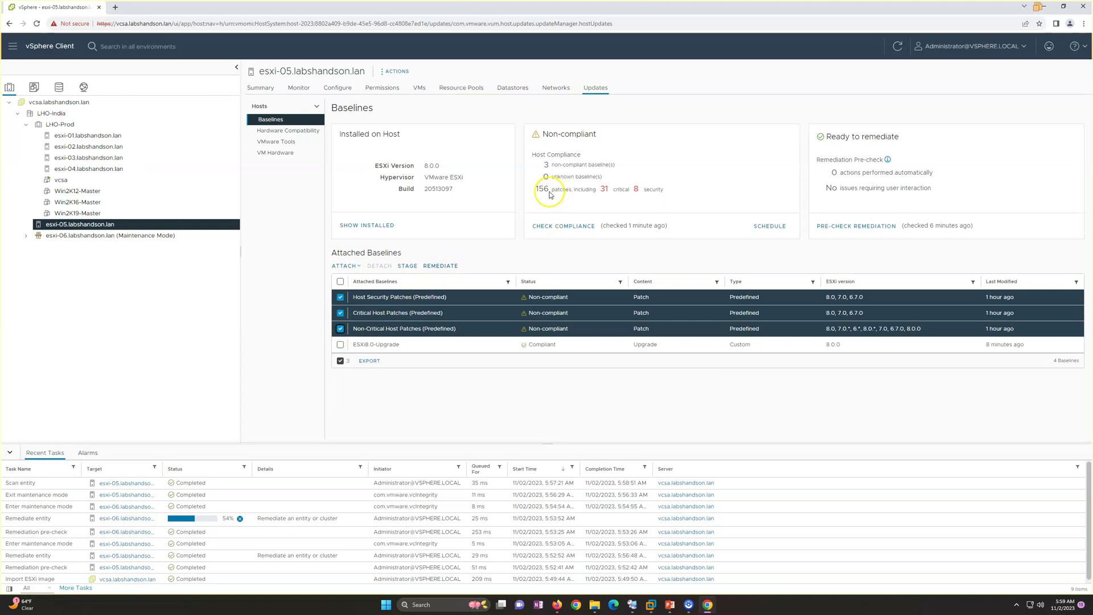
pyautogui.moveTo(527, 191); pyautogui.dragTo(669, 189)
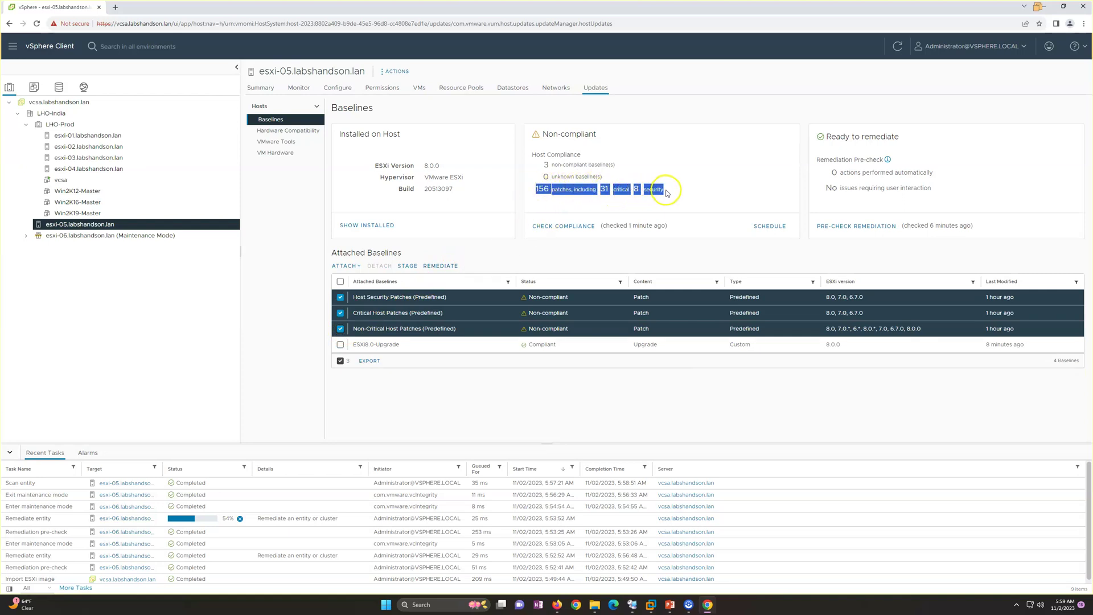
pyautogui.click(446, 267)
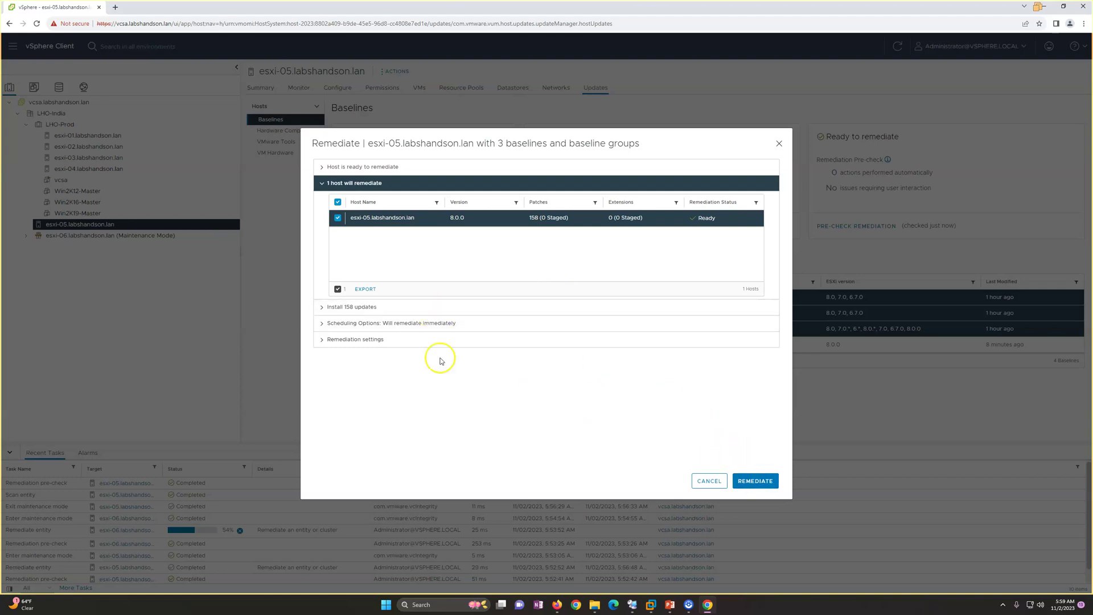
# - Review the updates to install and start the immediate remediation of esxi-05 with the three patch baselines, clearing the baseline selection at the end
pyautogui.click(348, 310)
pyautogui.scroll(-5, 529, 393)
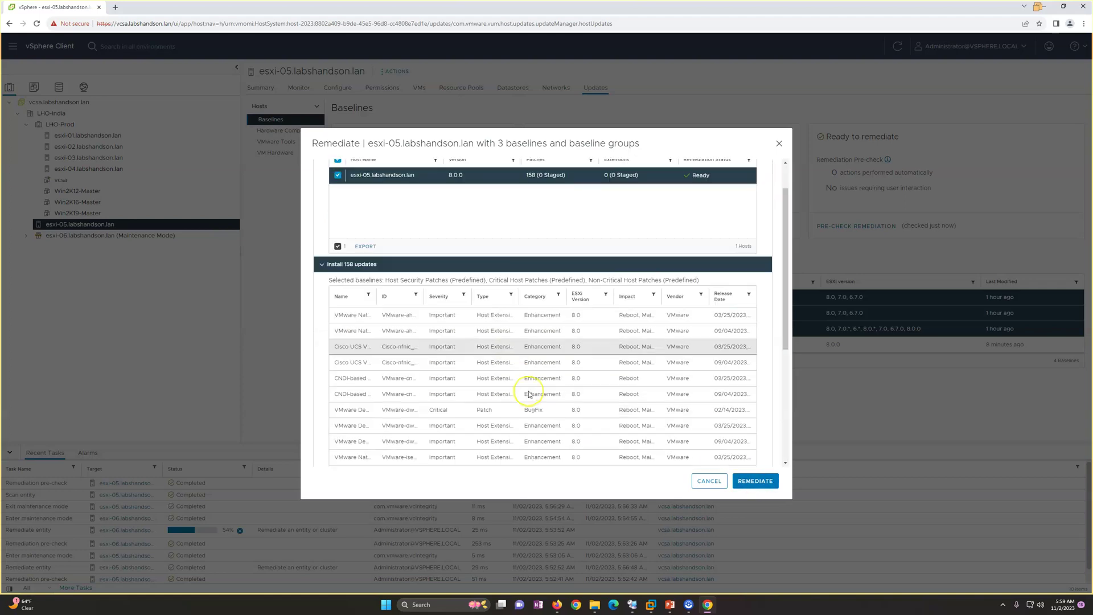
pyautogui.scroll(-2, 530, 393)
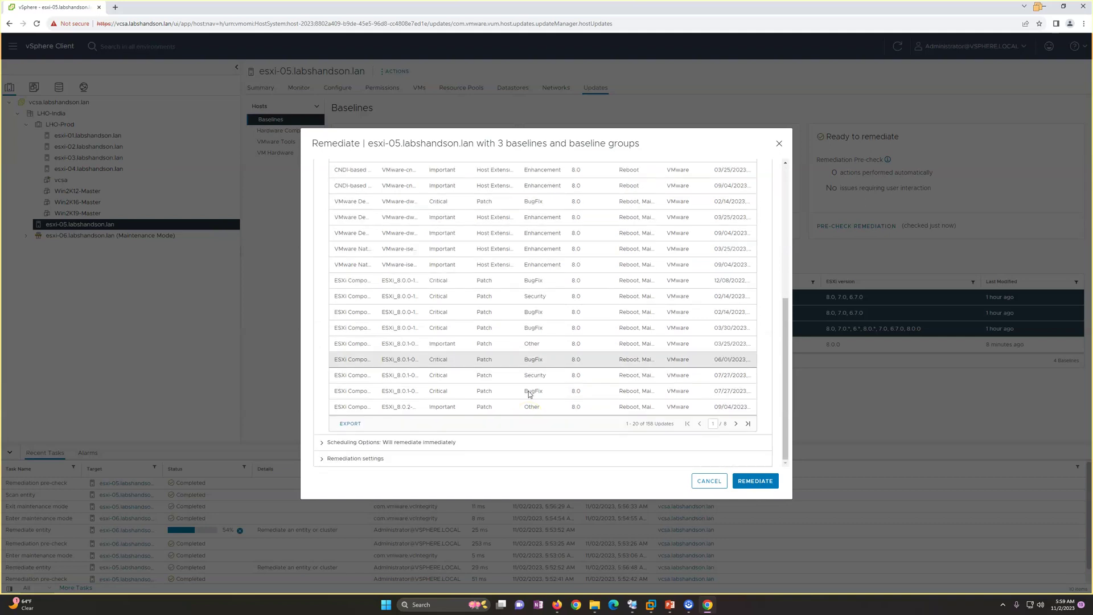
pyautogui.scroll(10, 530, 393)
pyautogui.click(366, 310)
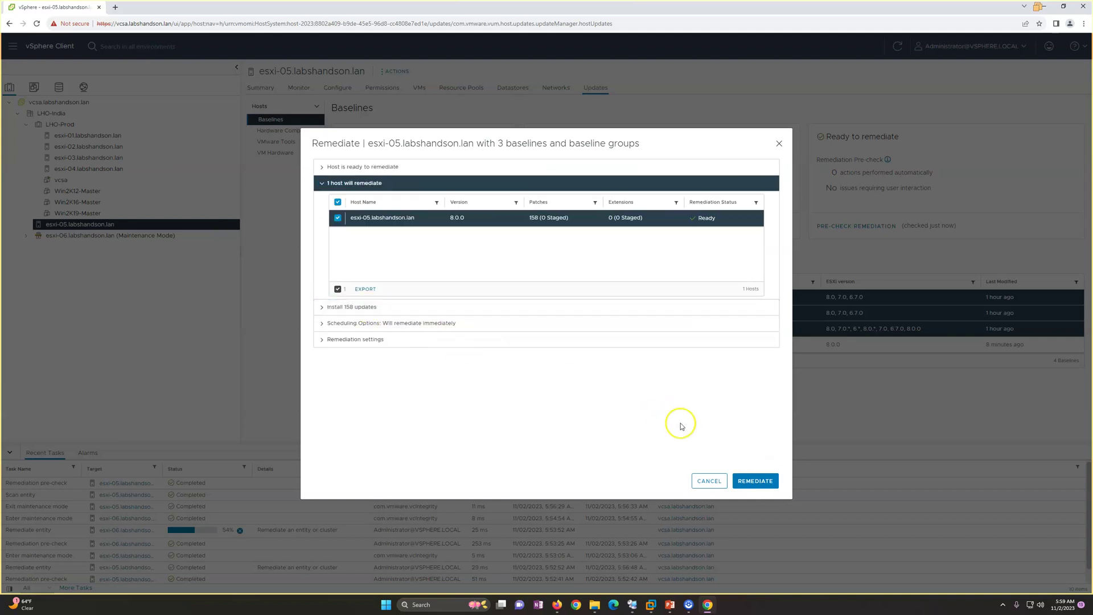
pyautogui.click(758, 482)
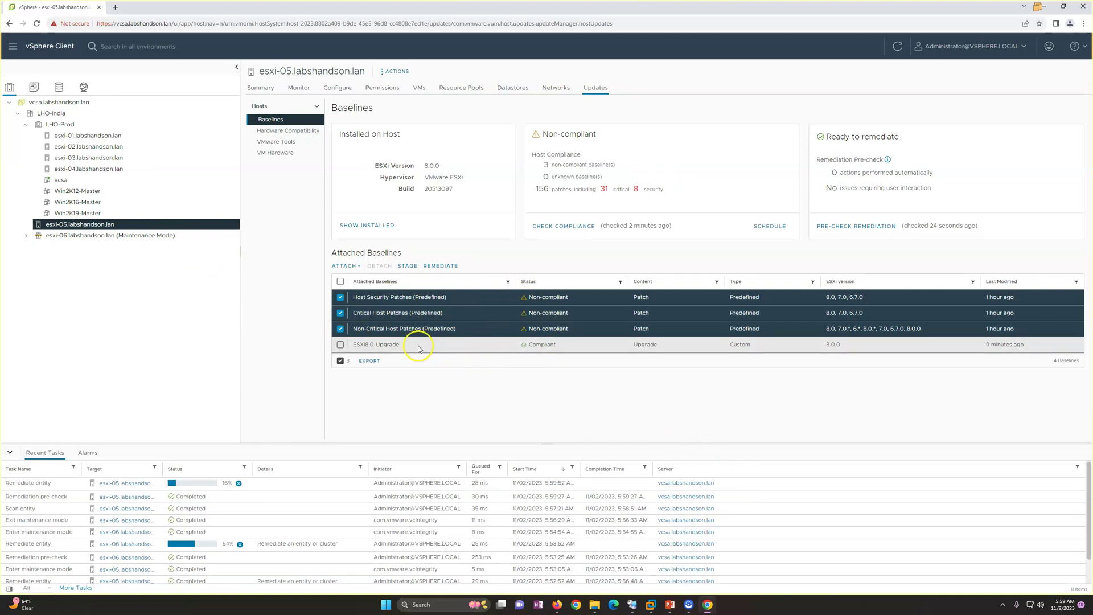
pyautogui.click(340, 282)
pyautogui.click(340, 283)
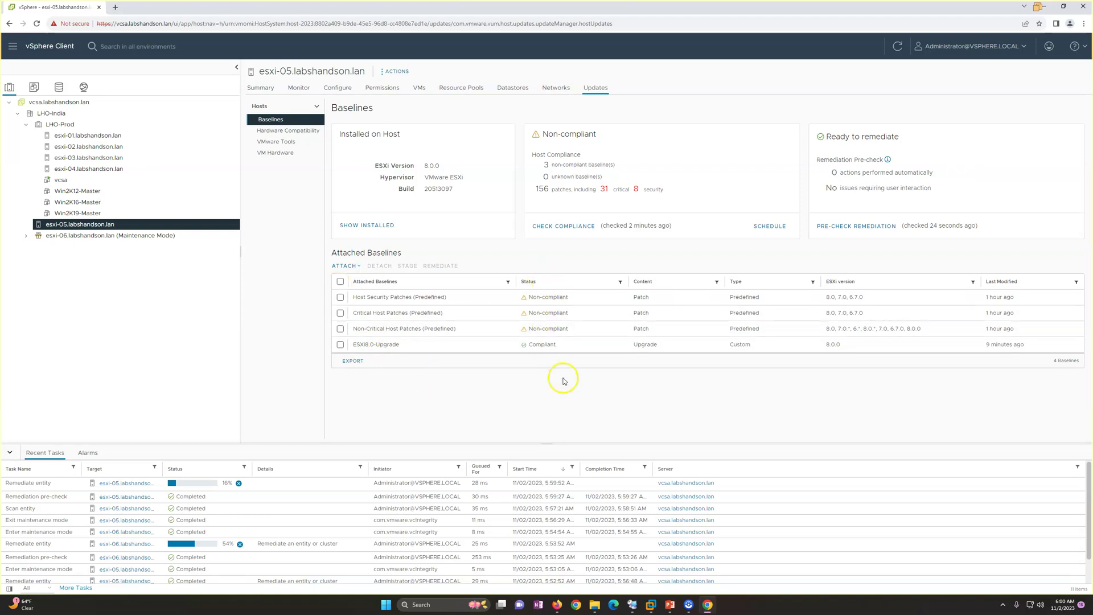
# - Check the update status of esxi-06 and esxi-05, and widen the Target column of the recent tasks
pyautogui.click(148, 239)
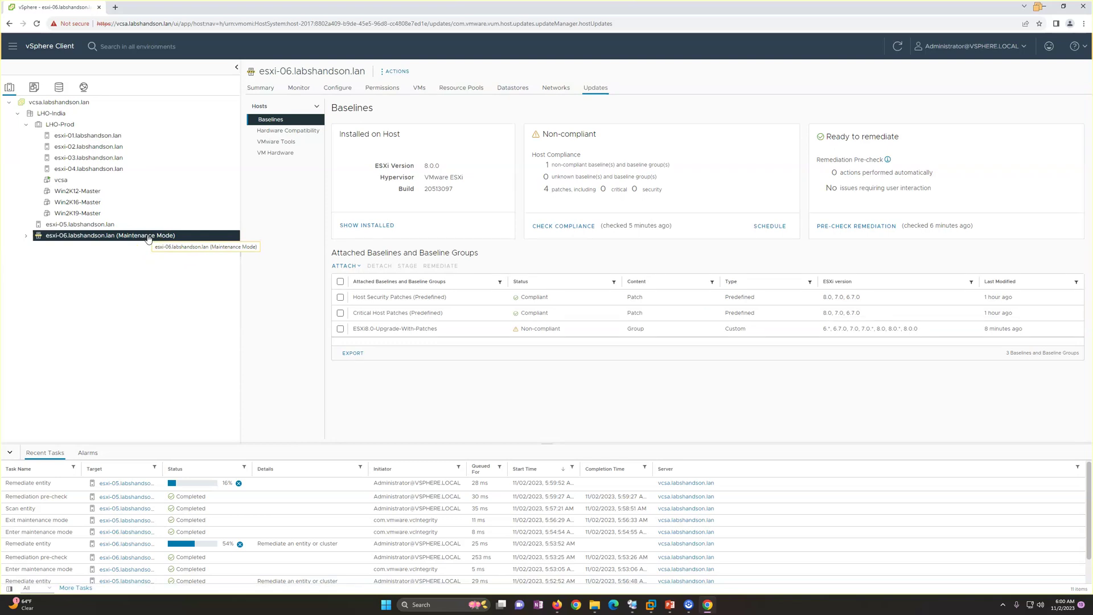
pyautogui.click(120, 229)
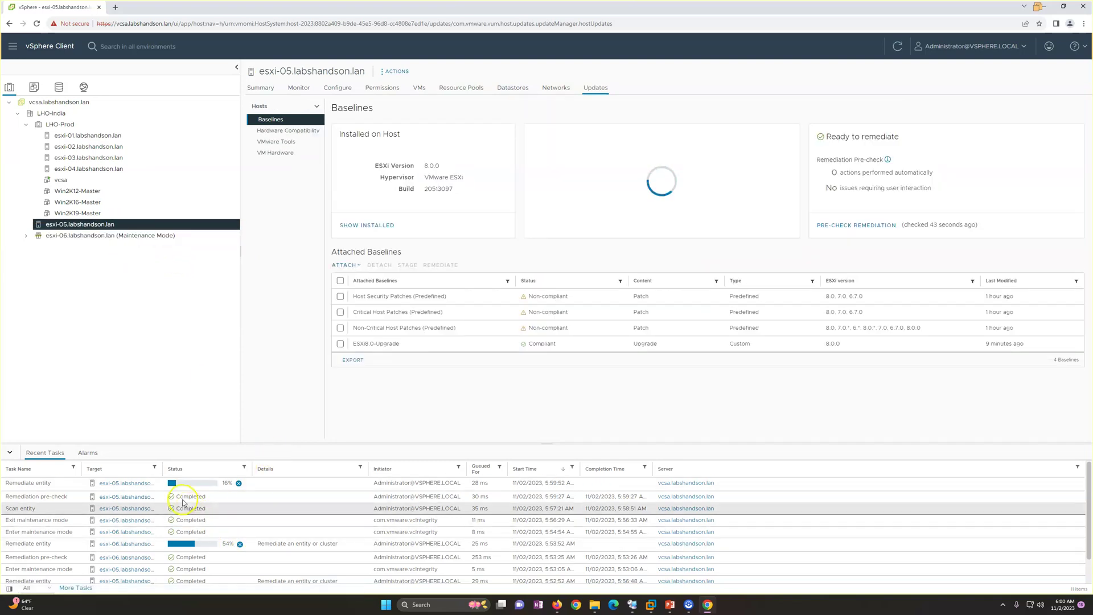
pyautogui.moveTo(185, 469); pyautogui.dragTo(206, 468)
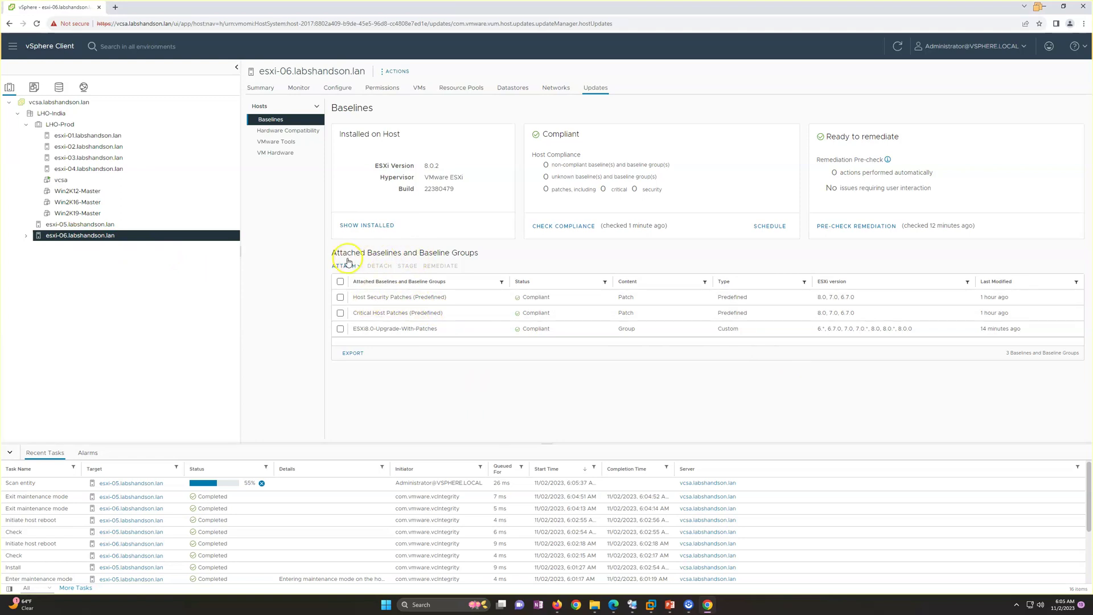
# - Check the compliance status of each baseline and baseline group attached to esxi-06, and its installed ESXi version
pyautogui.click(341, 330)
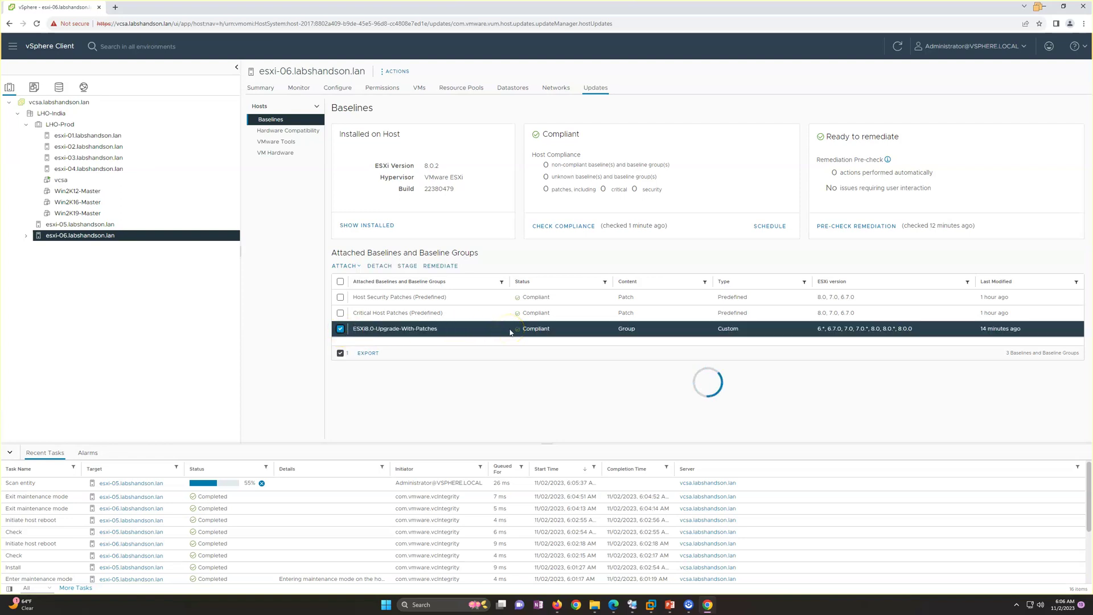
pyautogui.click(340, 329)
pyautogui.click(341, 314)
pyautogui.click(341, 297)
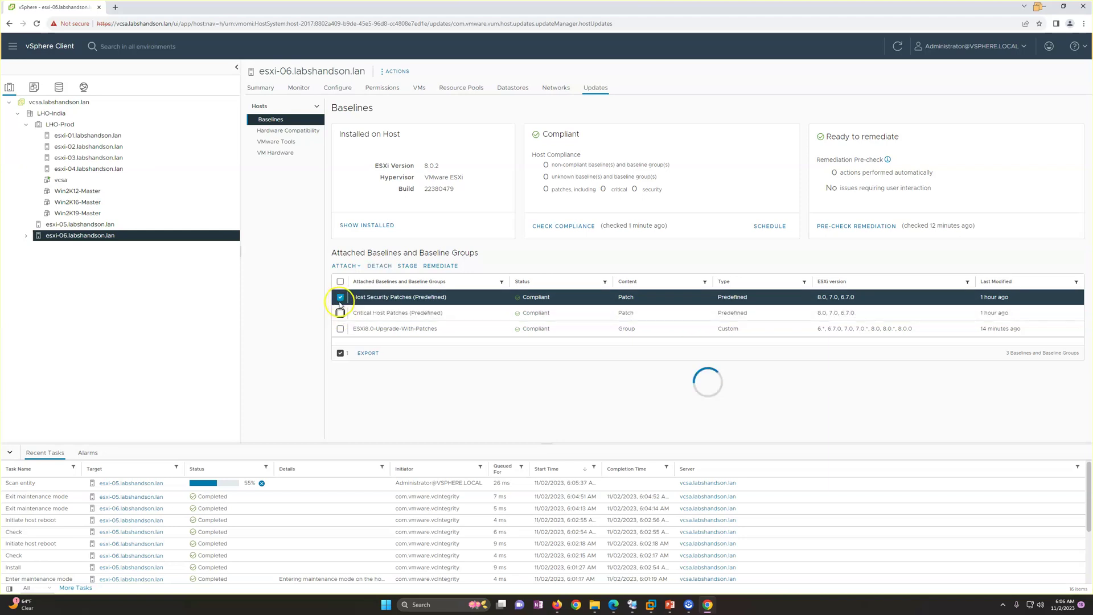
pyautogui.click(340, 301)
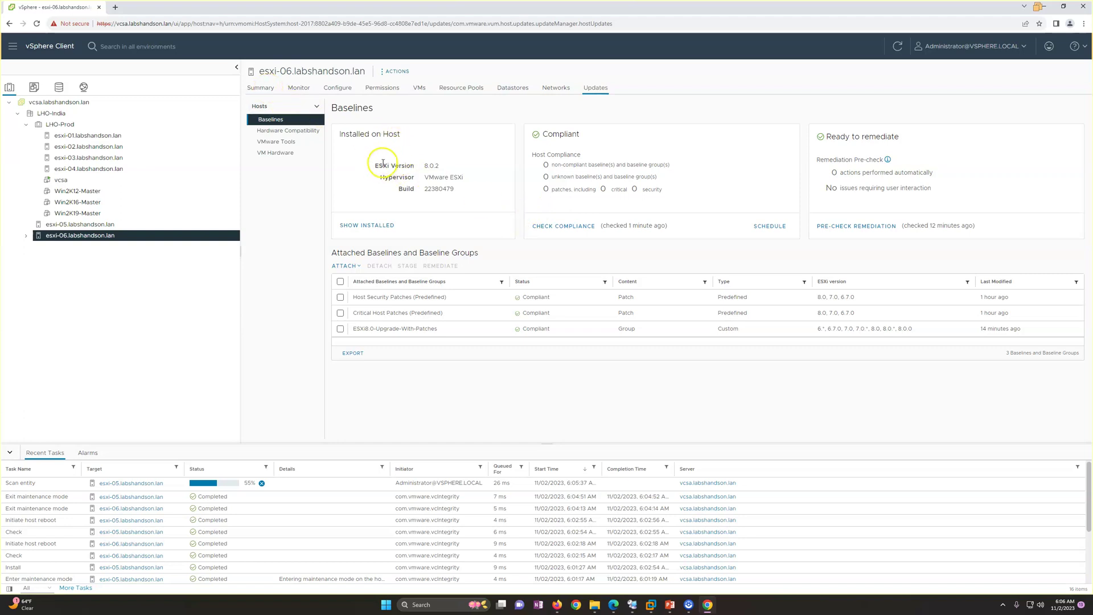
pyautogui.moveTo(369, 166); pyautogui.dragTo(446, 168)
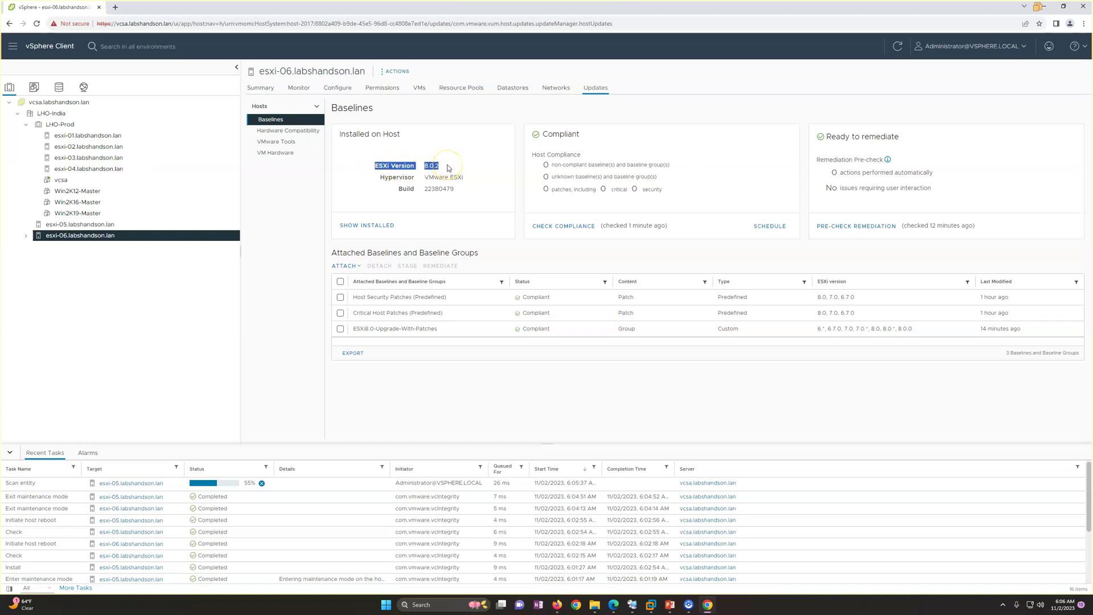
# - Check the installed ESXi version and the compliance of the attached baselines on esxi-05
pyautogui.click(126, 230)
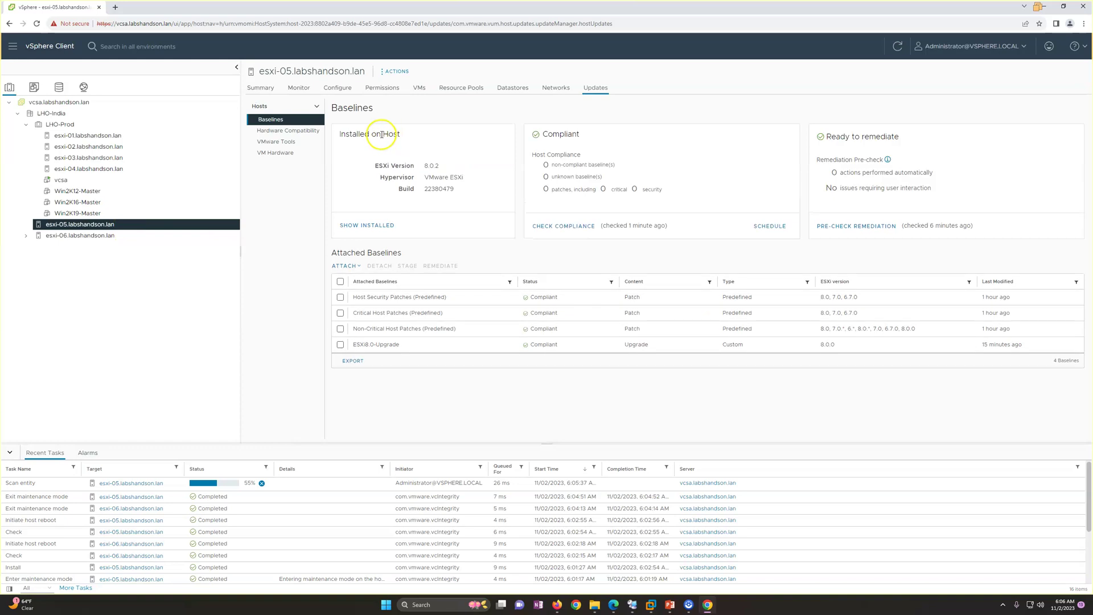
pyautogui.moveTo(371, 171); pyautogui.dragTo(456, 171)
pyautogui.click(421, 410)
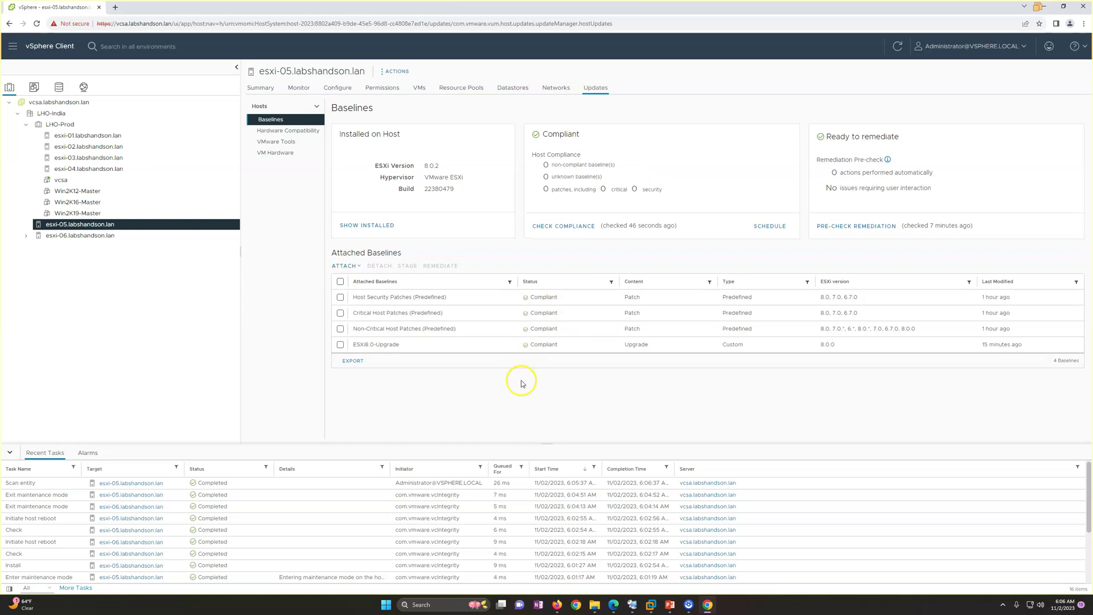
# - Compare the update status of esxi-06 and esxi-05 once more, and switch to the Demo Environment slide in PowerPoint
pyautogui.click(124, 236)
pyautogui.click(129, 224)
pyautogui.click(669, 605)
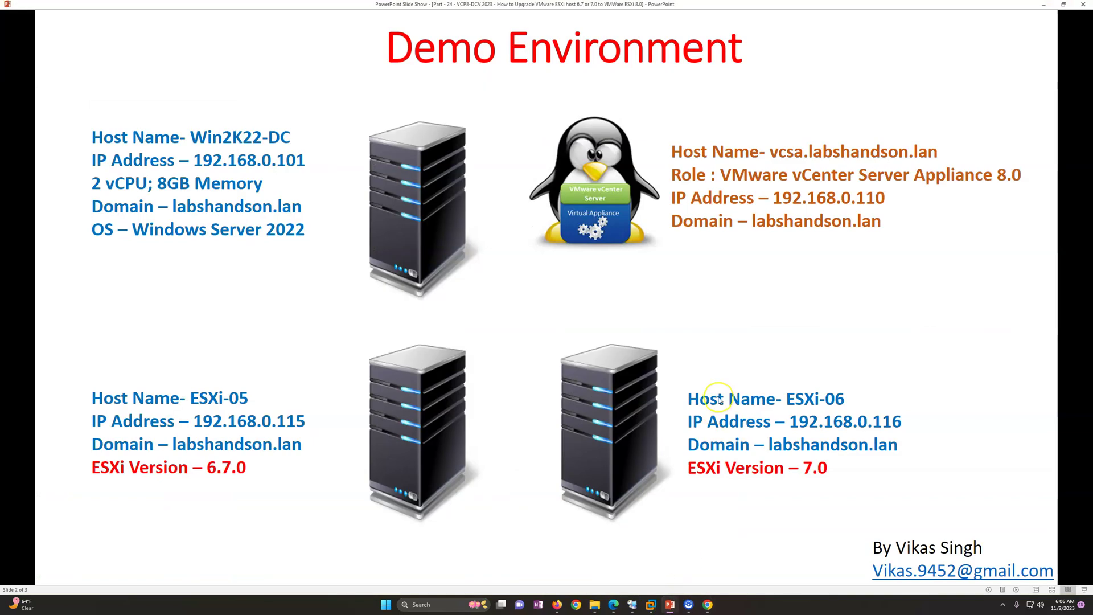